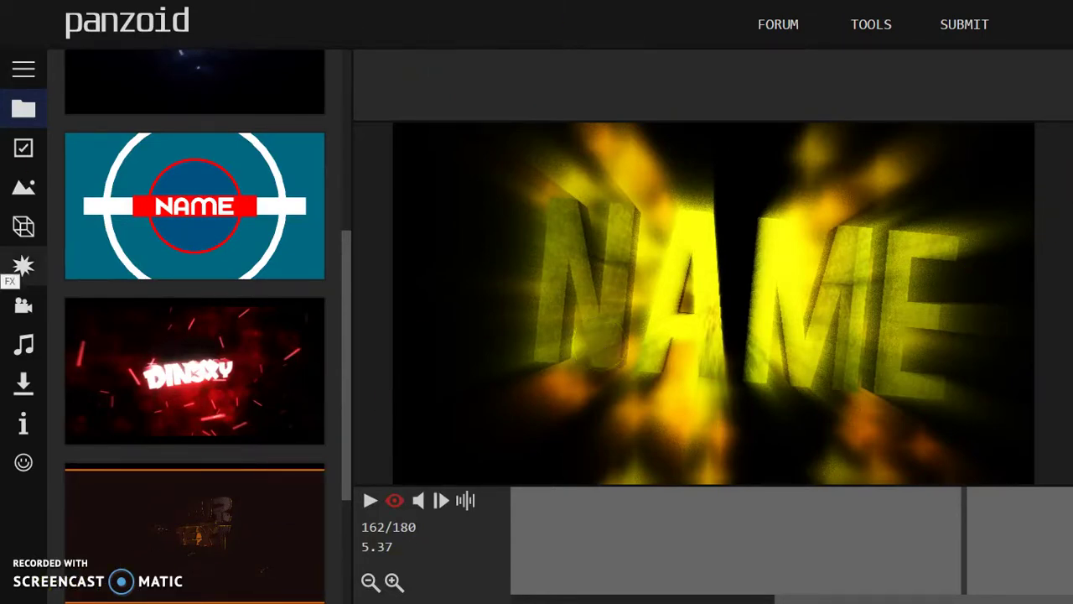
# Look through the built-in template thumbnails in the project section, switching in and out of full screen
pyautogui.press('F11')
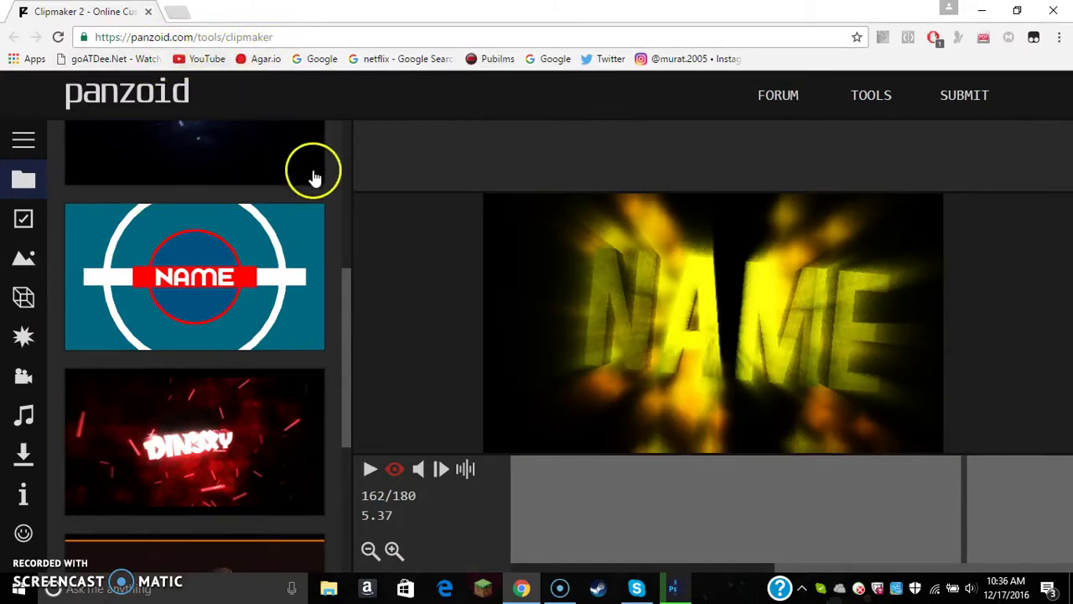
pyautogui.scroll(-2, 294, 201)
pyautogui.scroll(5, 278, 243)
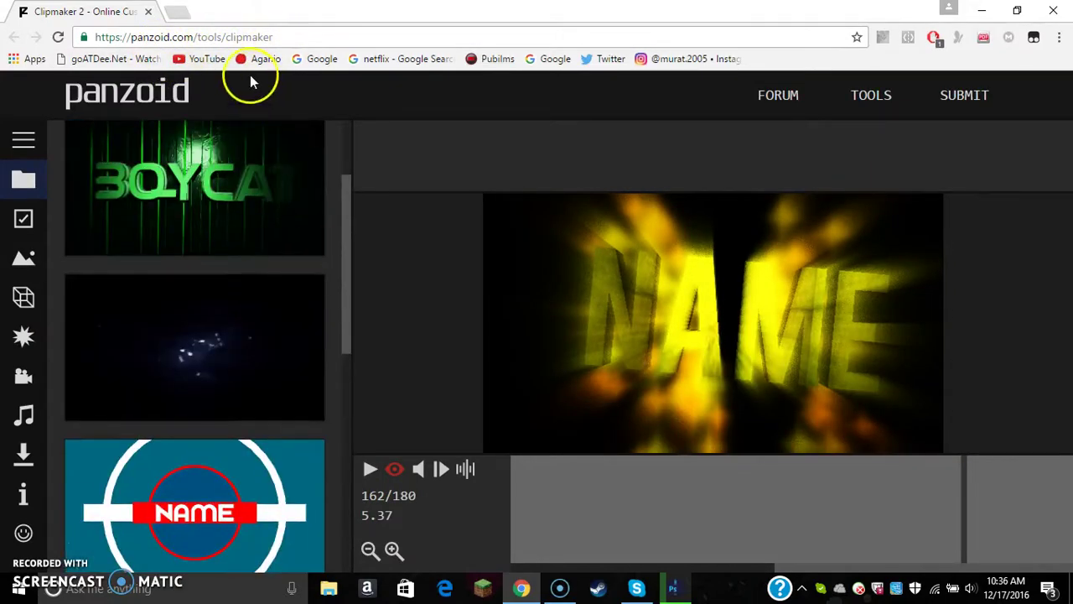
pyautogui.press('F11')
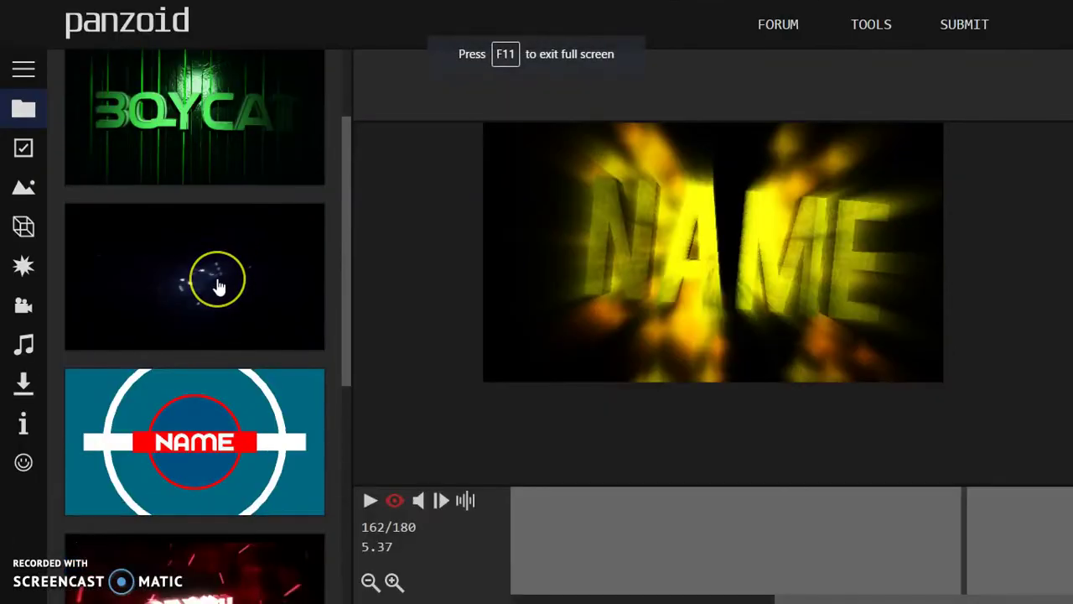
pyautogui.scroll(-5, 215, 284)
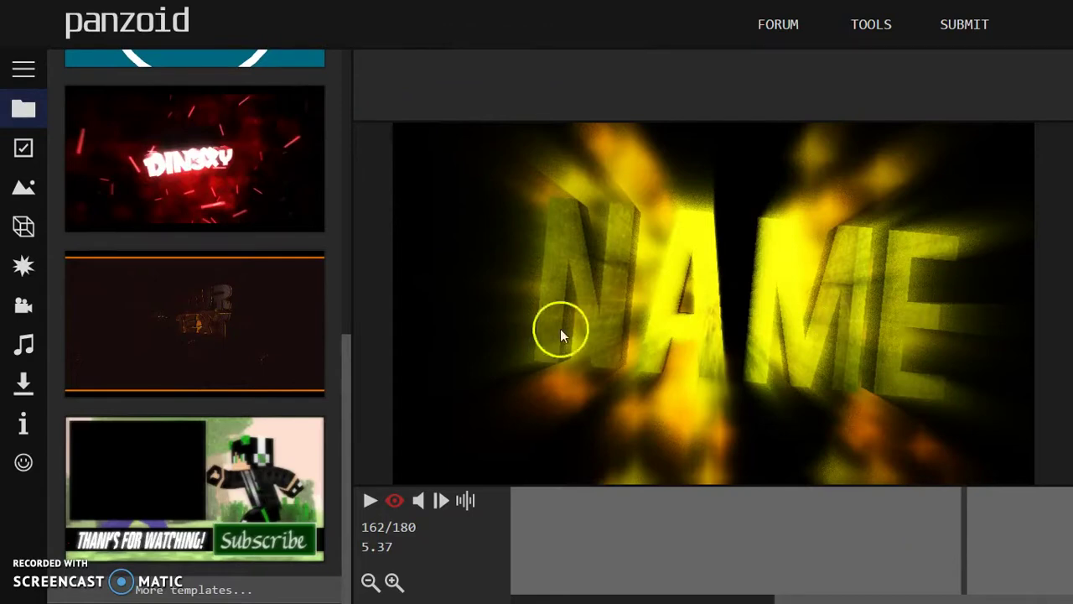
pyautogui.scroll(6, 170, 323)
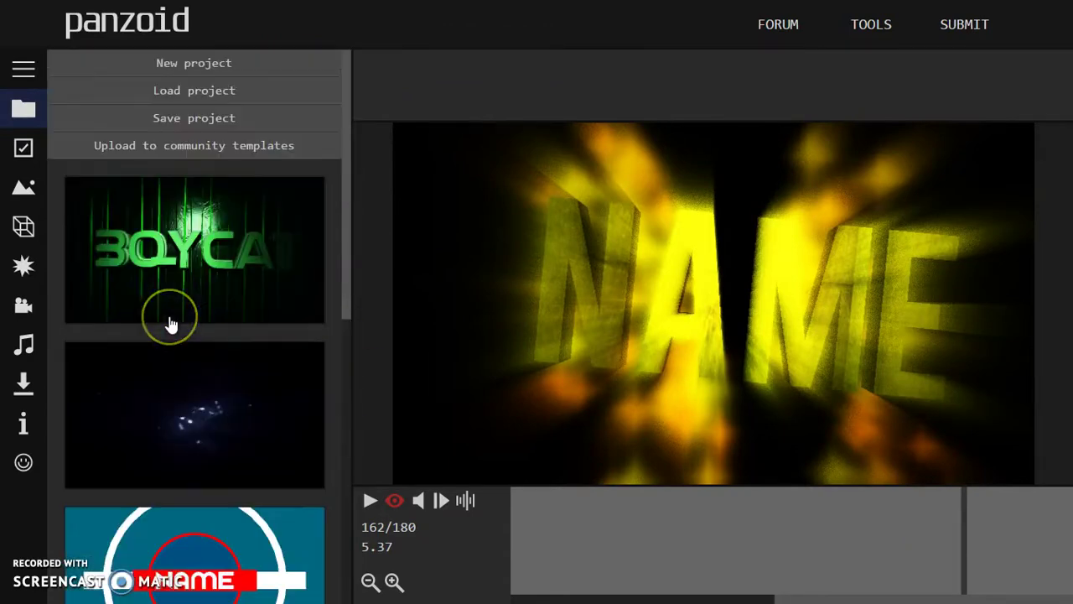
pyautogui.scroll(-4, 191, 256)
pyautogui.scroll(-3, 192, 260)
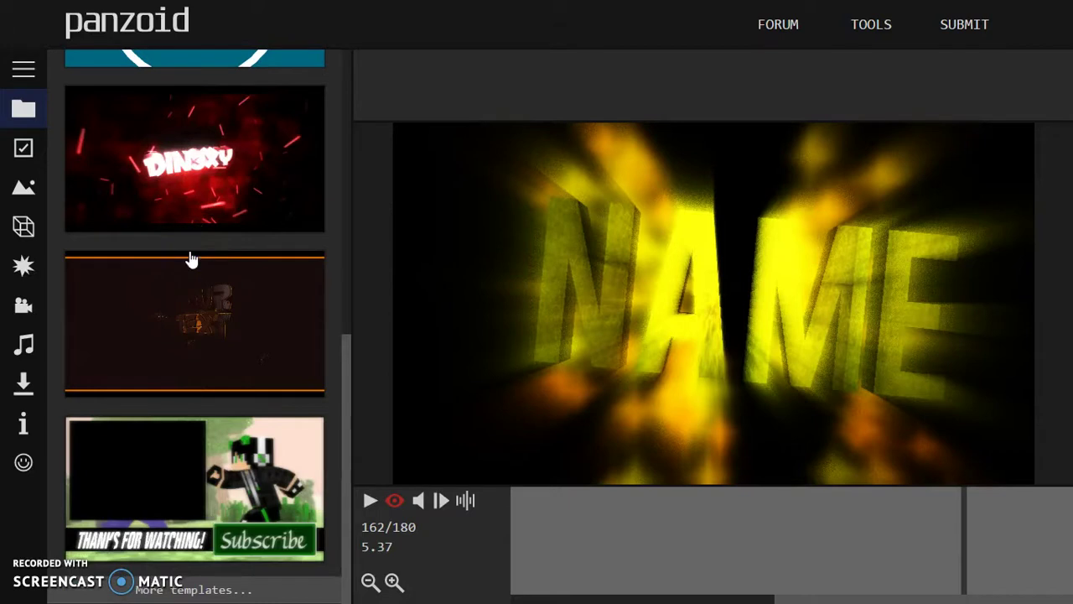
# Leave the current project for the community templates page and show more of the newest templates
pyautogui.click(204, 591)
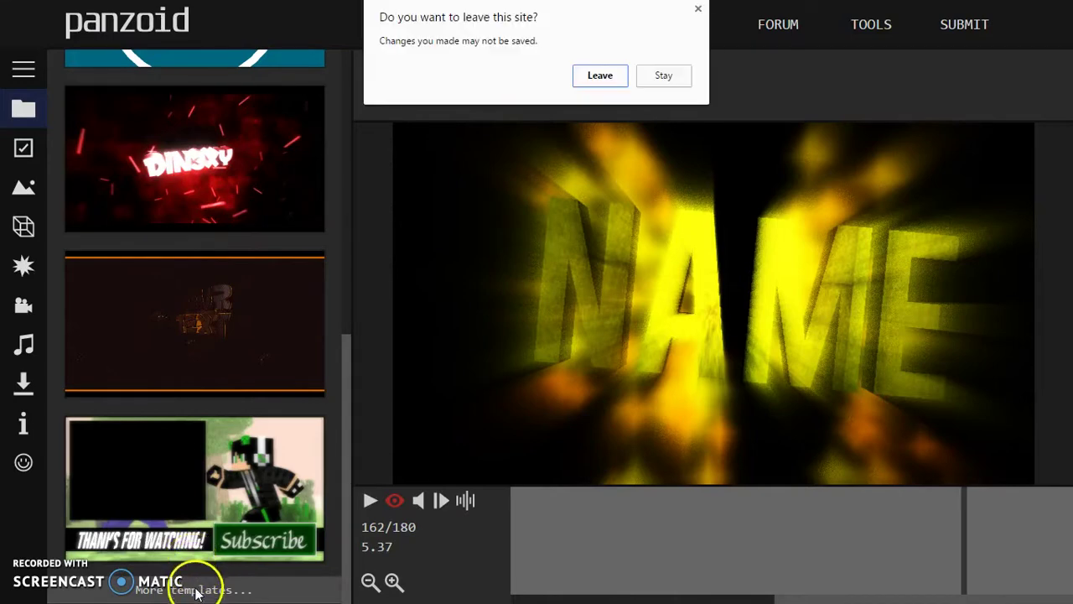
pyautogui.click(609, 80)
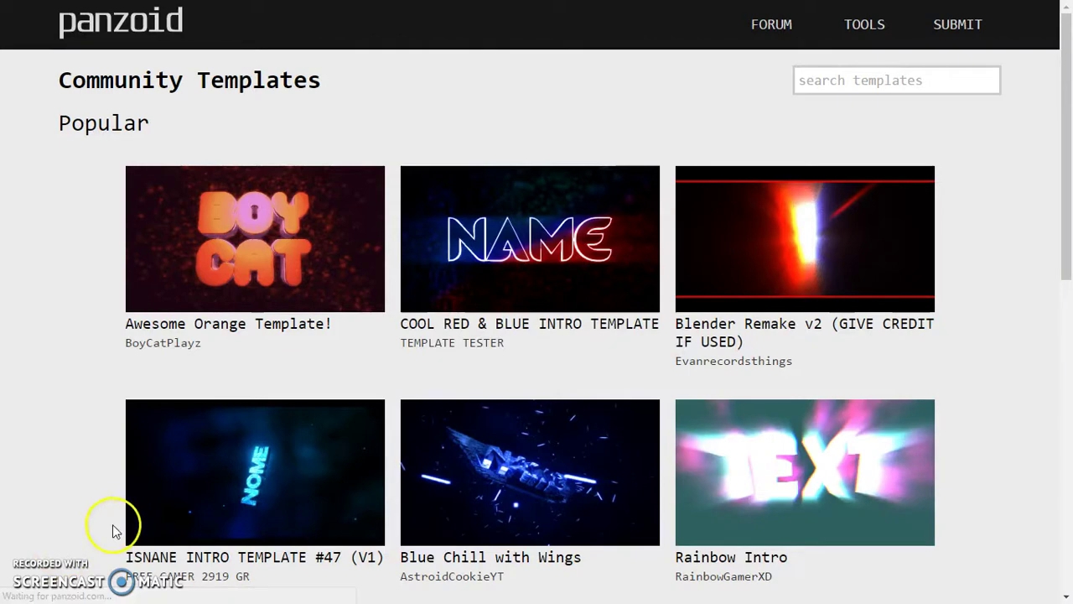
pyautogui.scroll(-5, 512, 352)
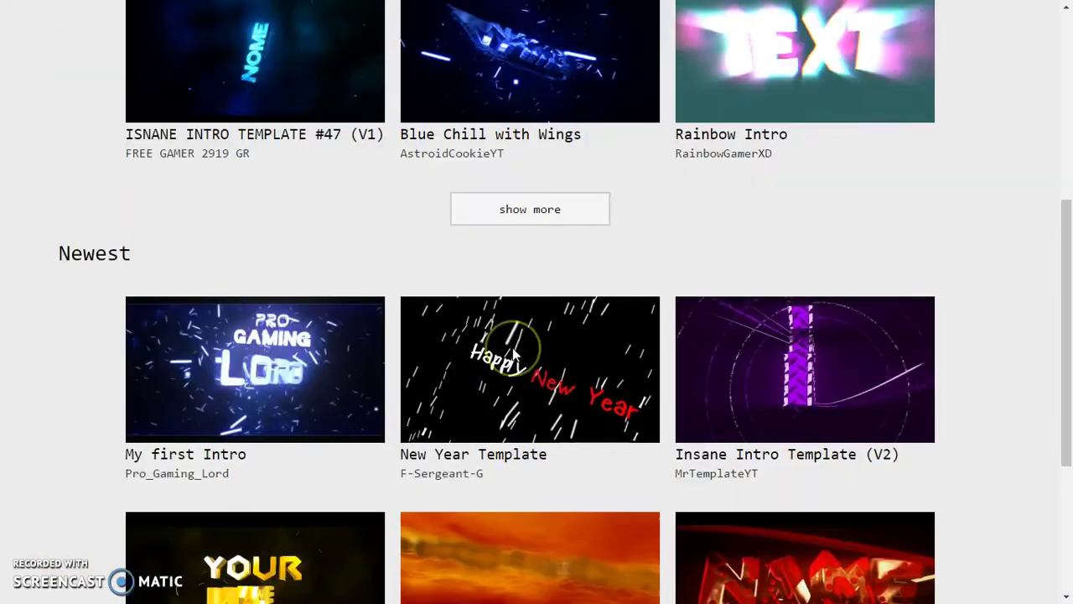
pyautogui.scroll(-3, 512, 352)
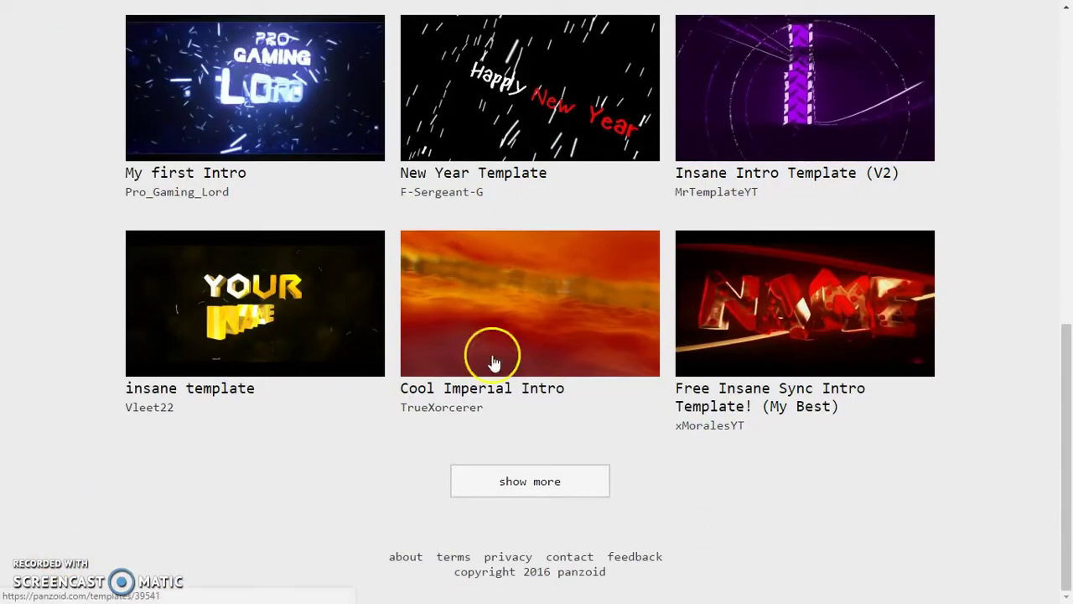
pyautogui.click(541, 500)
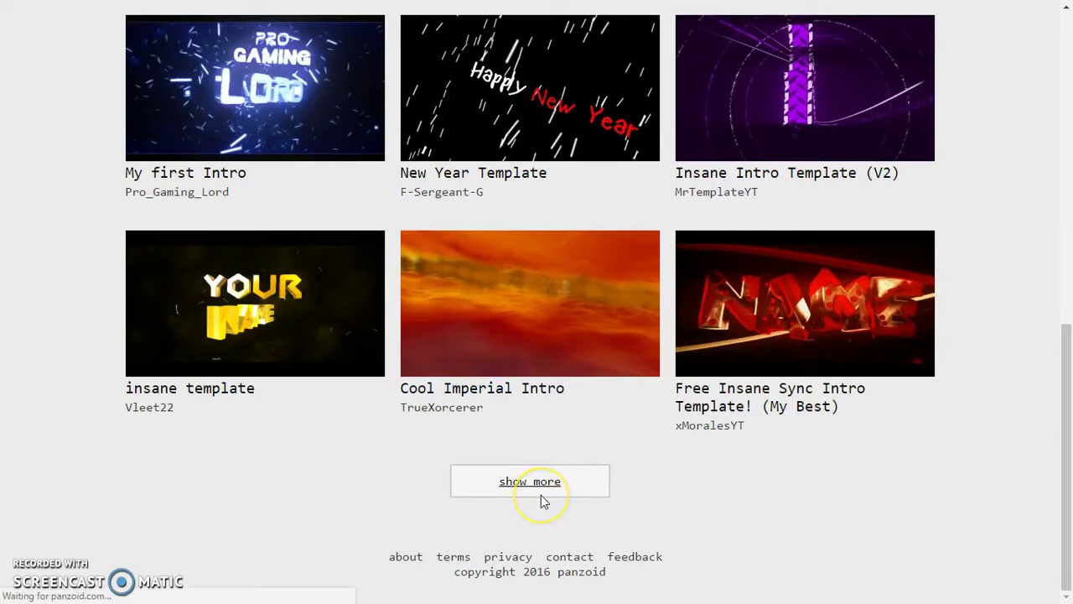
pyautogui.moveTo(541, 495); pyautogui.dragTo(527, 492)
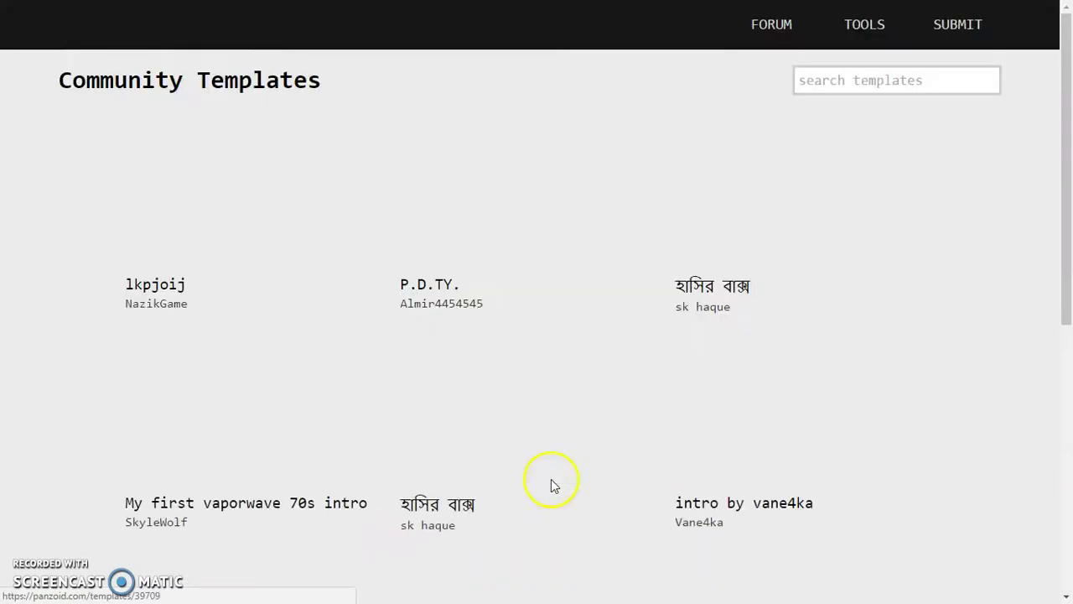
# Go to page 2 of the newest community templates
pyautogui.scroll(-2, 607, 512)
pyautogui.scroll(-3, 607, 514)
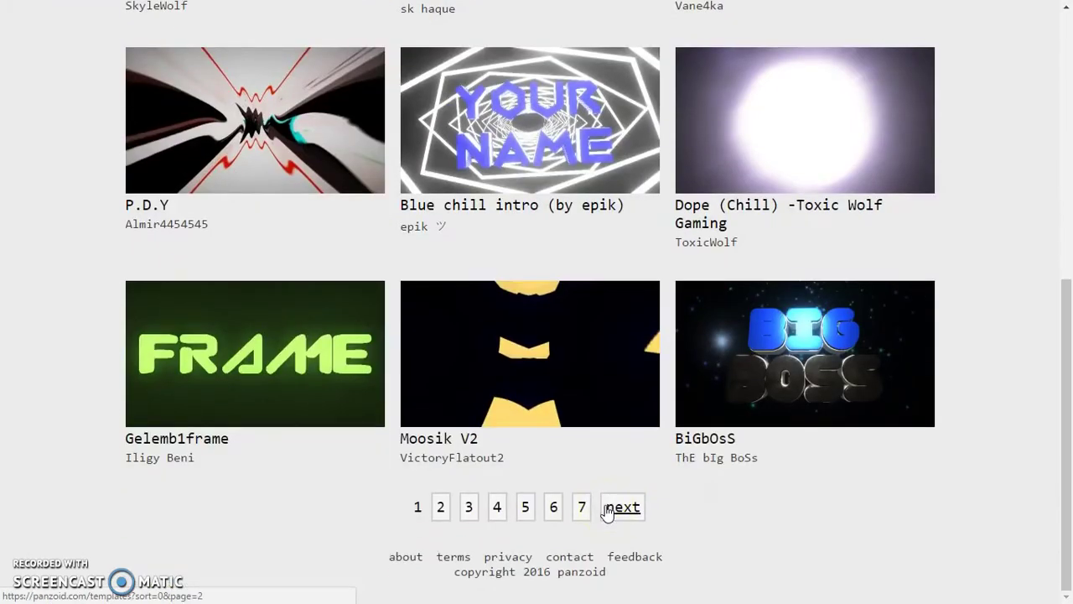
pyautogui.click(637, 513)
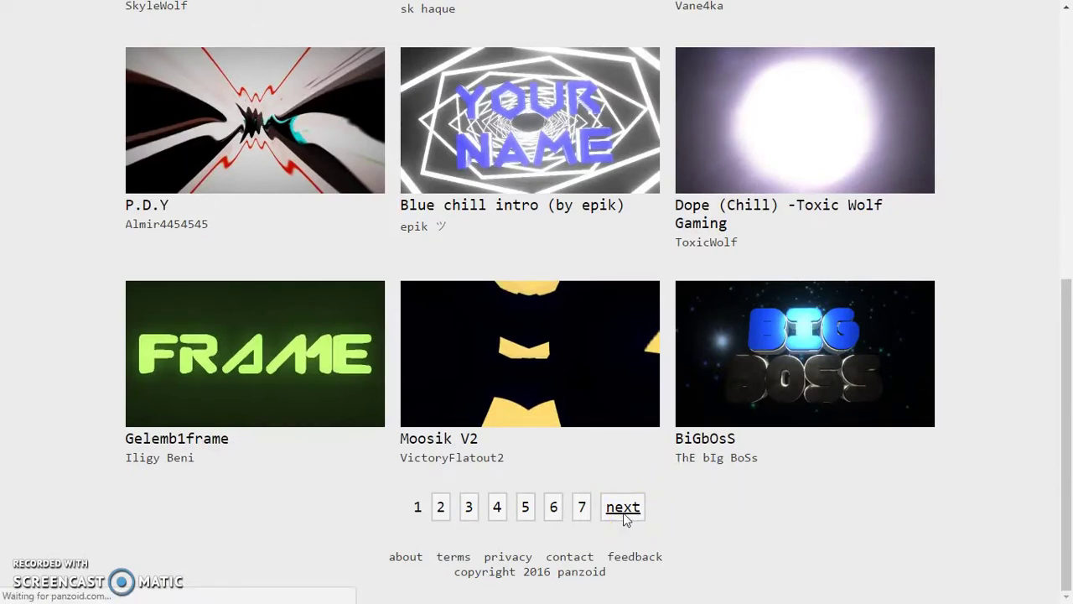
pyautogui.click(624, 505)
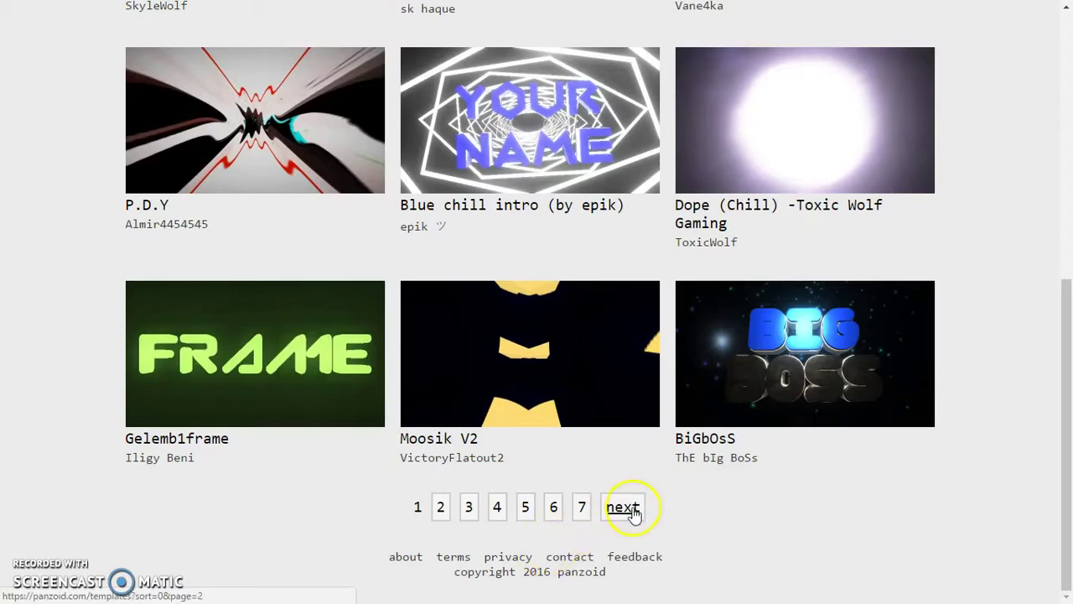
pyautogui.click(441, 508)
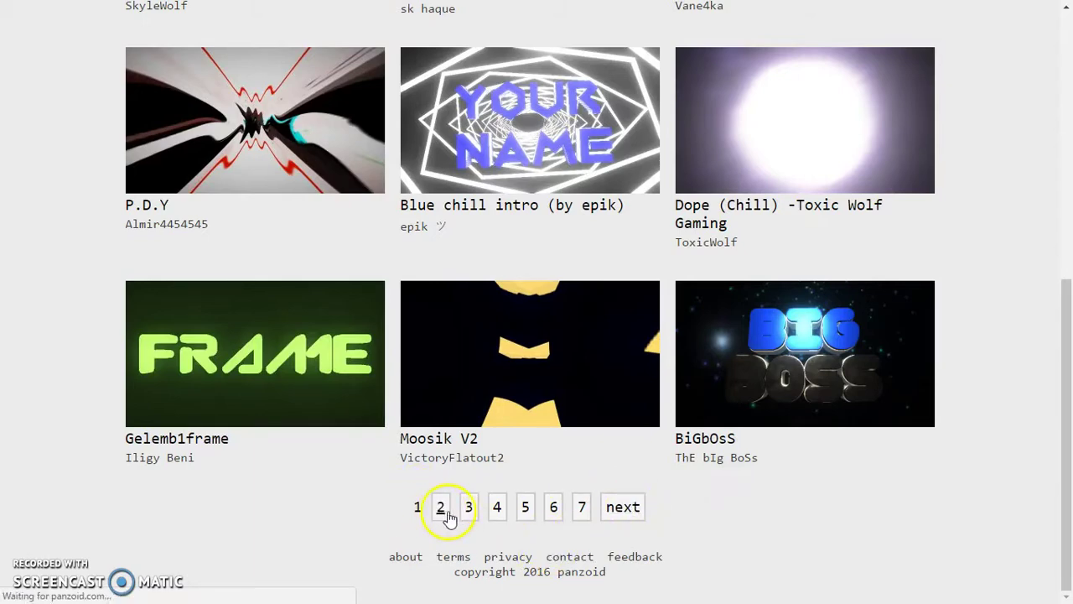
# Choose the YOURNAME community template by STEELERSZAZA and open it in Clipmaker
pyautogui.scroll(6, 444, 508)
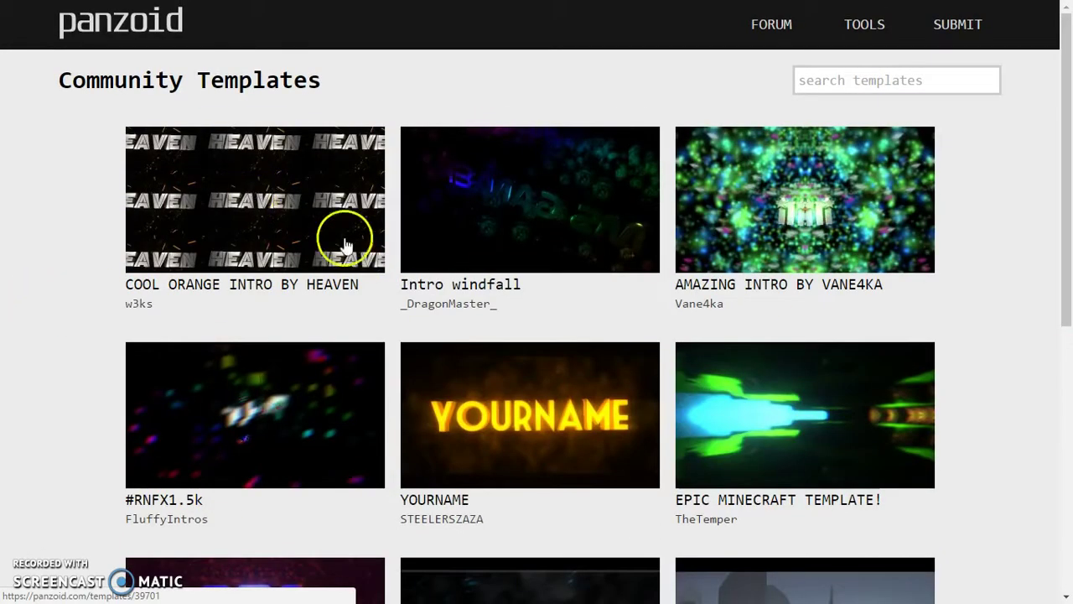
pyautogui.scroll(-2, 359, 252)
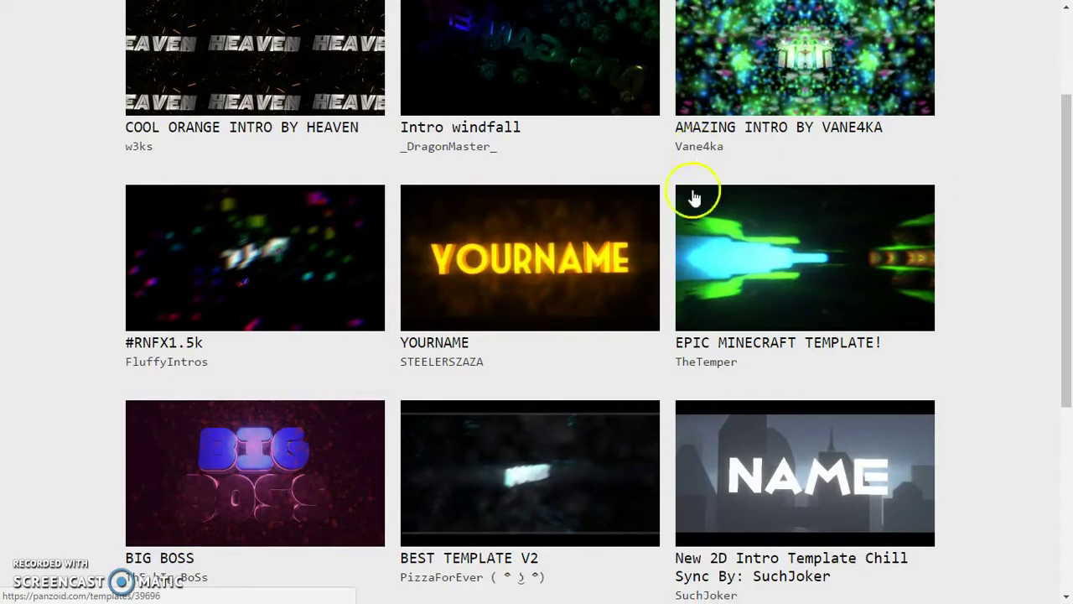
pyautogui.scroll(-2, 750, 318)
pyautogui.click(534, 96)
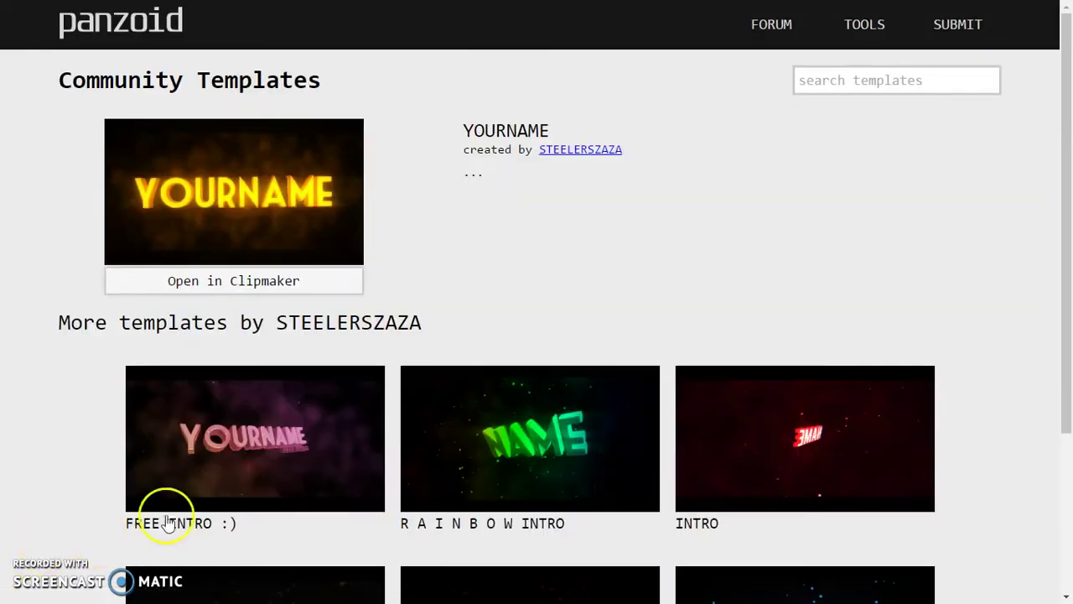
pyautogui.click(293, 486)
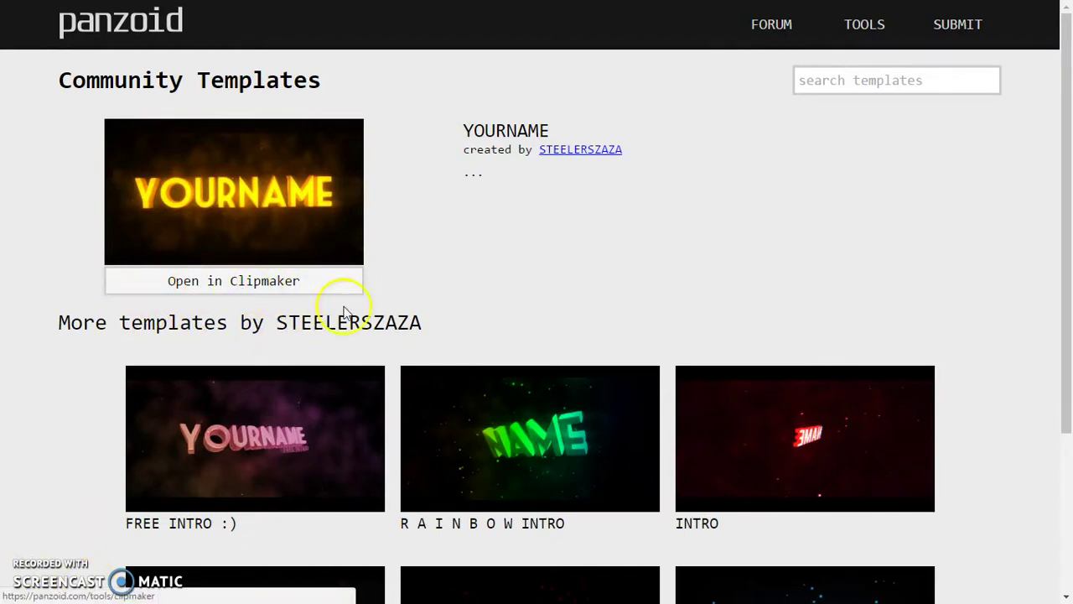
pyautogui.click(233, 287)
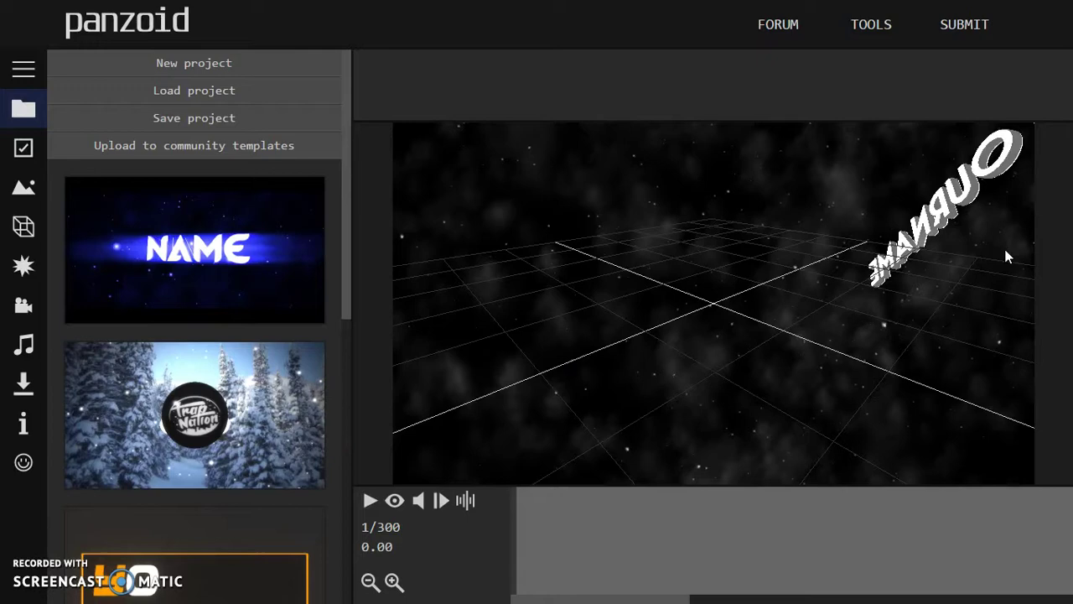
# Play the YOURNAME template's animation in the preview and pause it
pyautogui.click(367, 501)
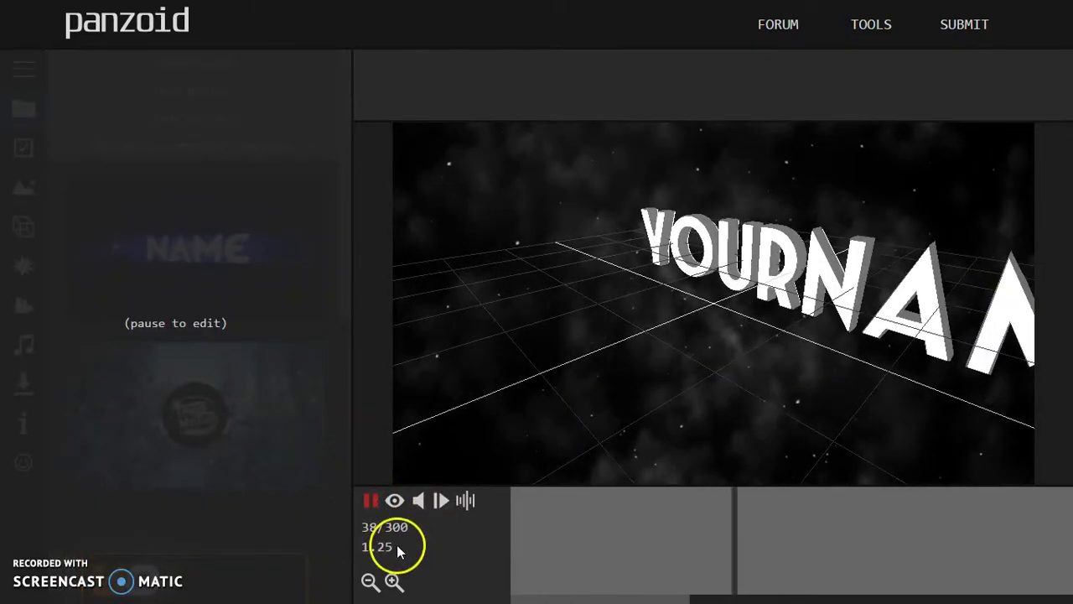
pyautogui.click(373, 503)
pyautogui.click(378, 513)
pyautogui.click(376, 515)
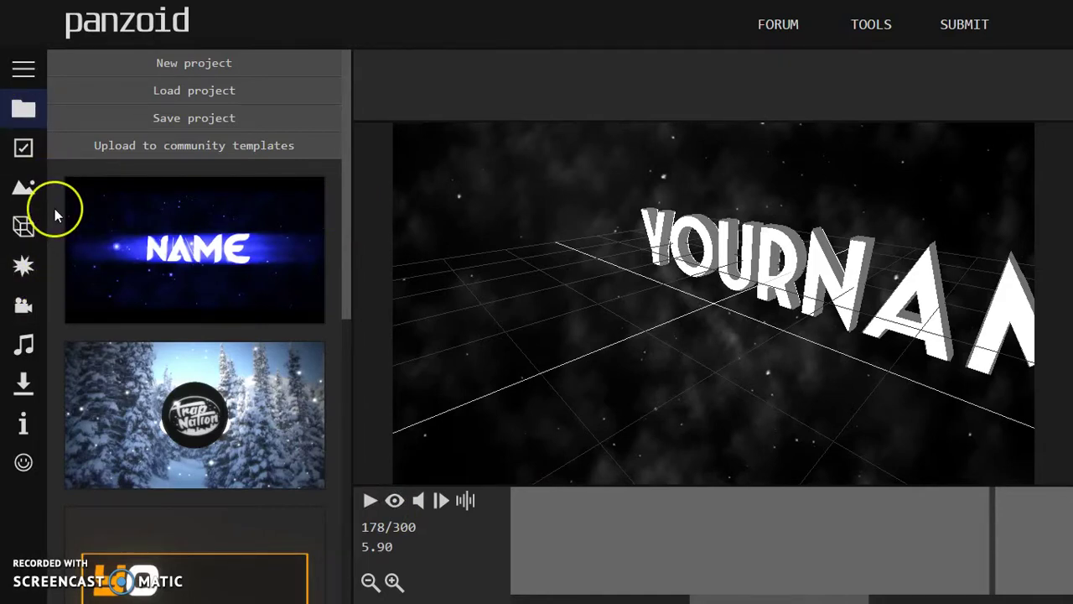
# Rename the NAME group in the scene's object list as Tarum250
pyautogui.click(25, 230)
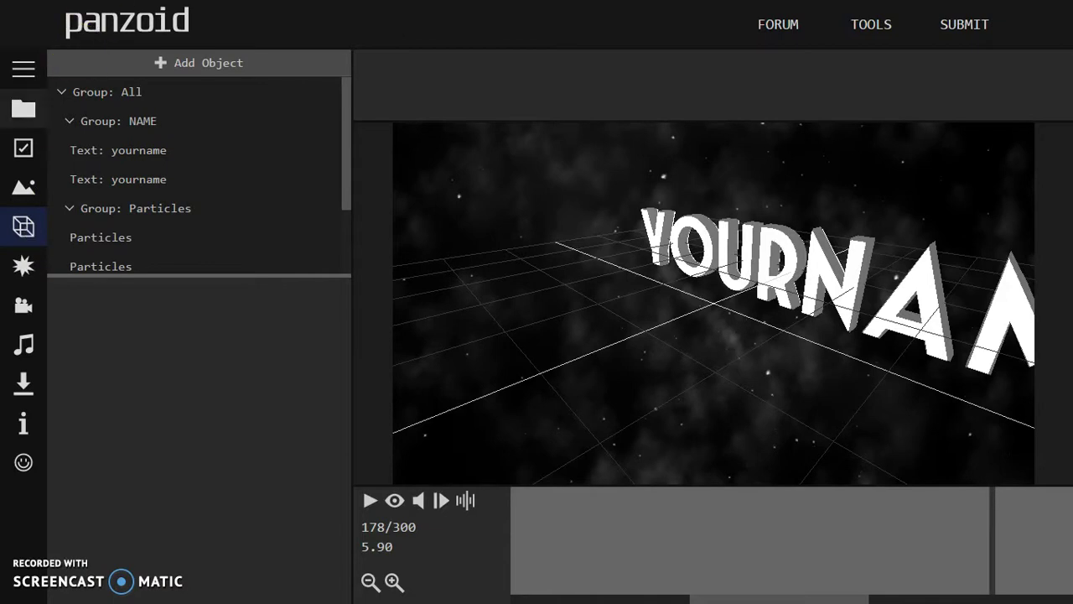
pyautogui.click(135, 94)
pyautogui.doubleClick(115, 329)
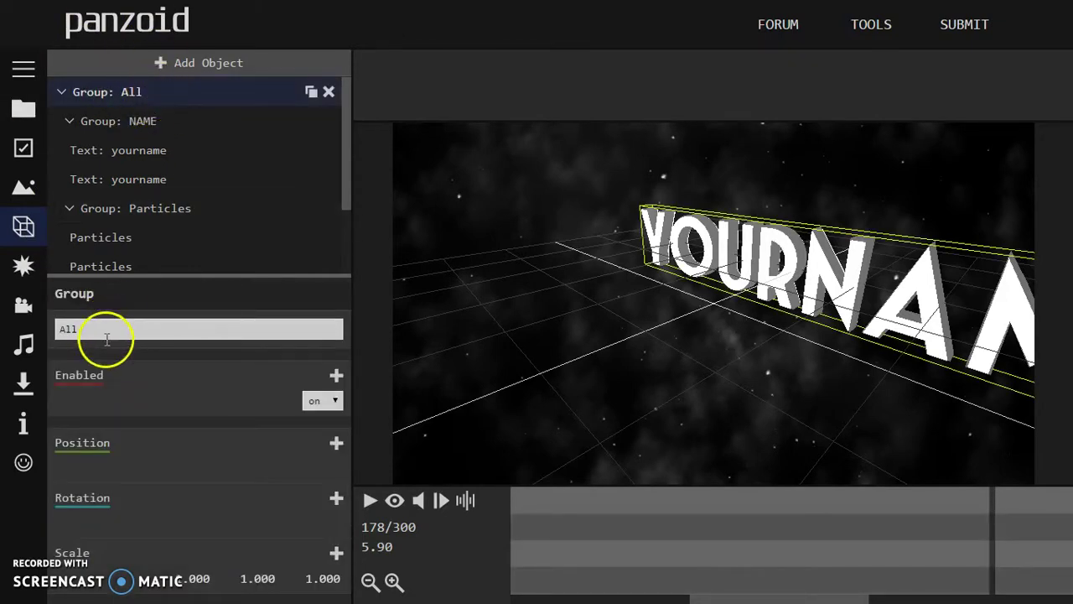
pyautogui.click(164, 119)
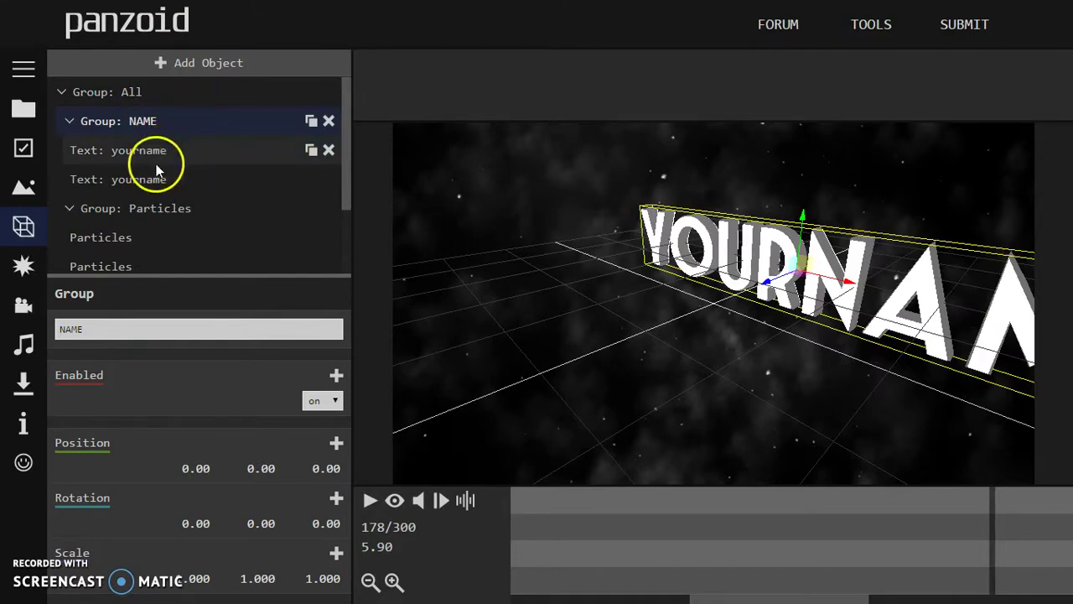
pyautogui.scroll(-2, 182, 156)
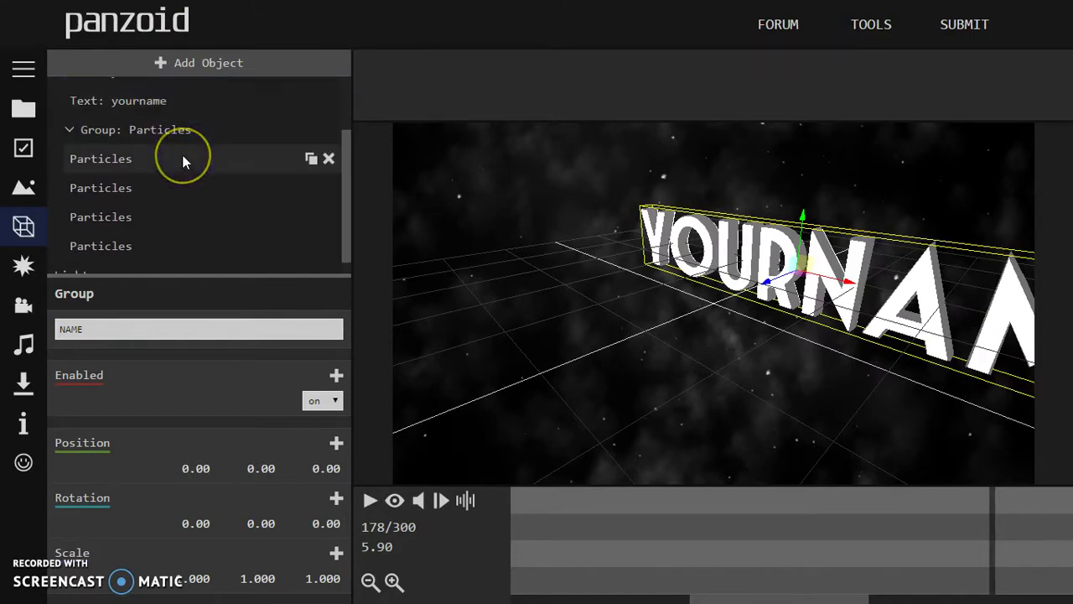
pyautogui.scroll(3, 182, 160)
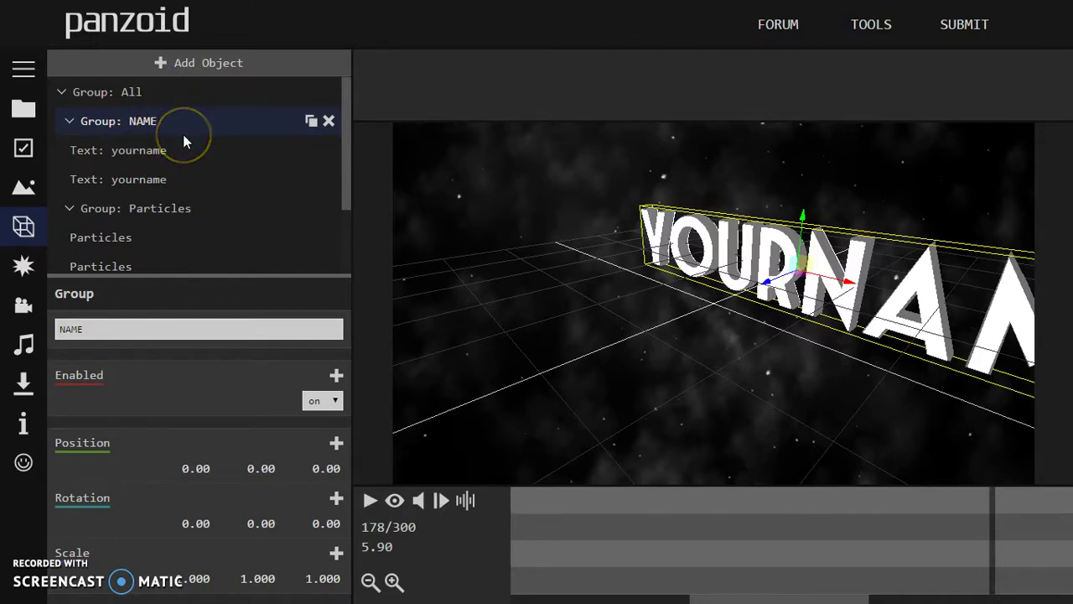
pyautogui.click(159, 327)
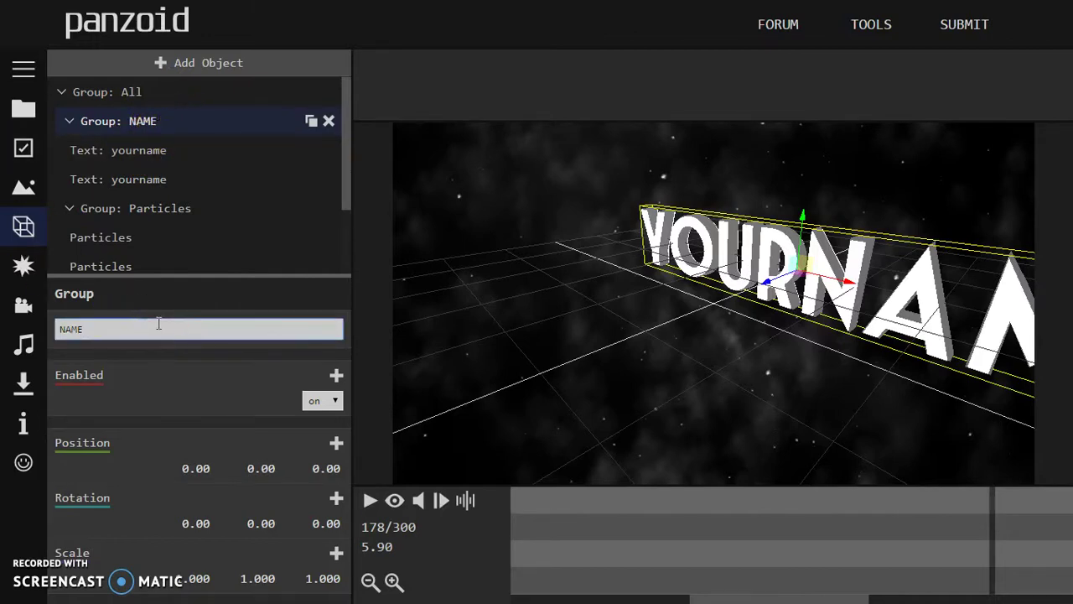
pyautogui.hotkey('ctrl', 'a')
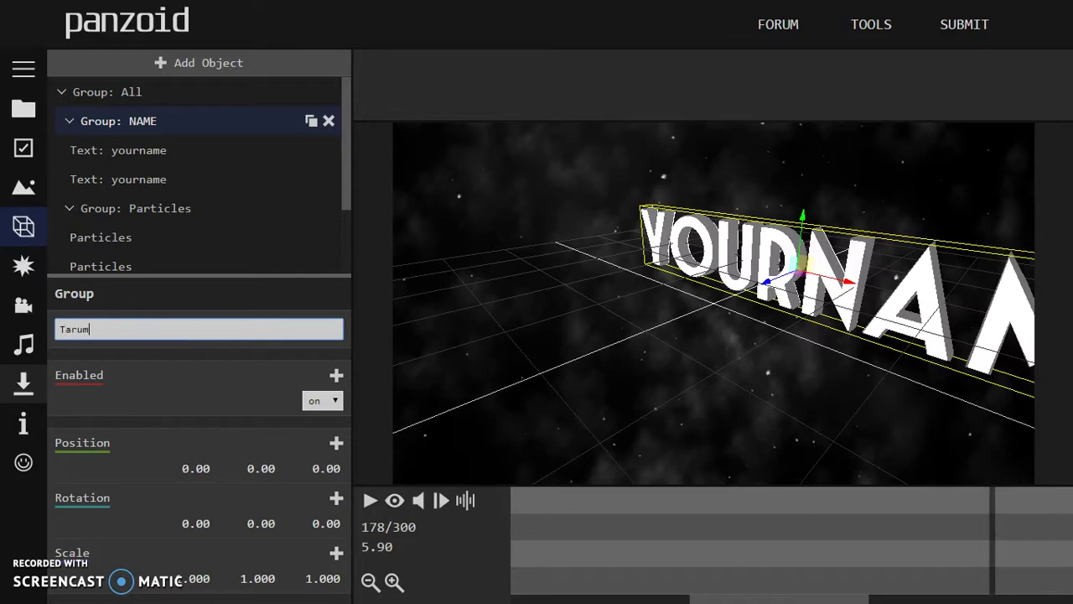
pyautogui.write('Tarum250')
pyautogui.press('Return')
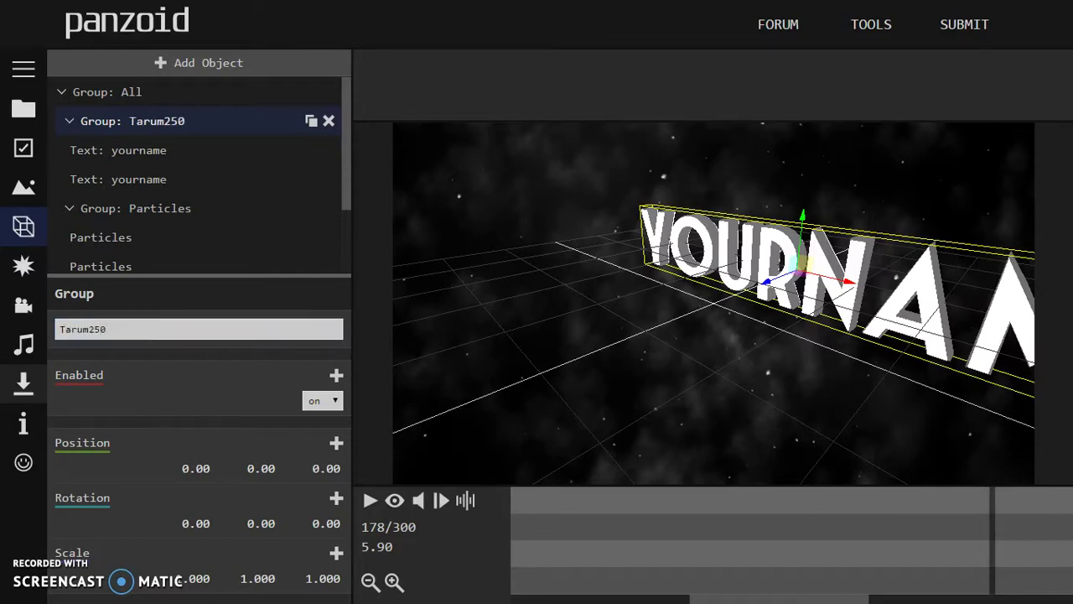
# Clear the name of the outermost group All and the wording of the second yourname text object
pyautogui.click(188, 93)
pyautogui.doubleClick(134, 331)
pyautogui.press('BackSpace')
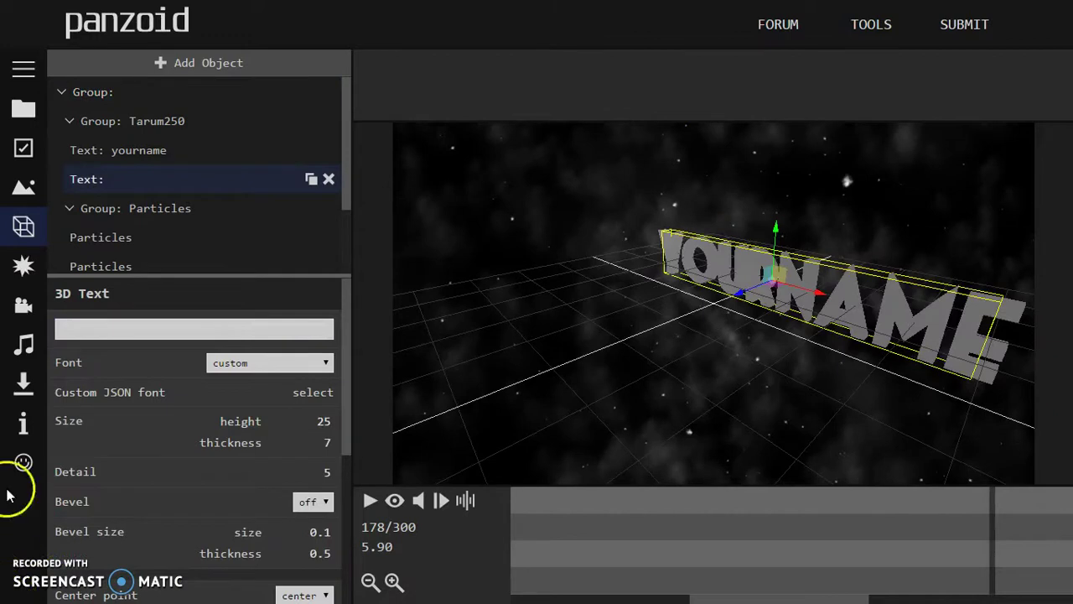
# Replace the wording of the first yourname text object with Tarum250
pyautogui.click(167, 151)
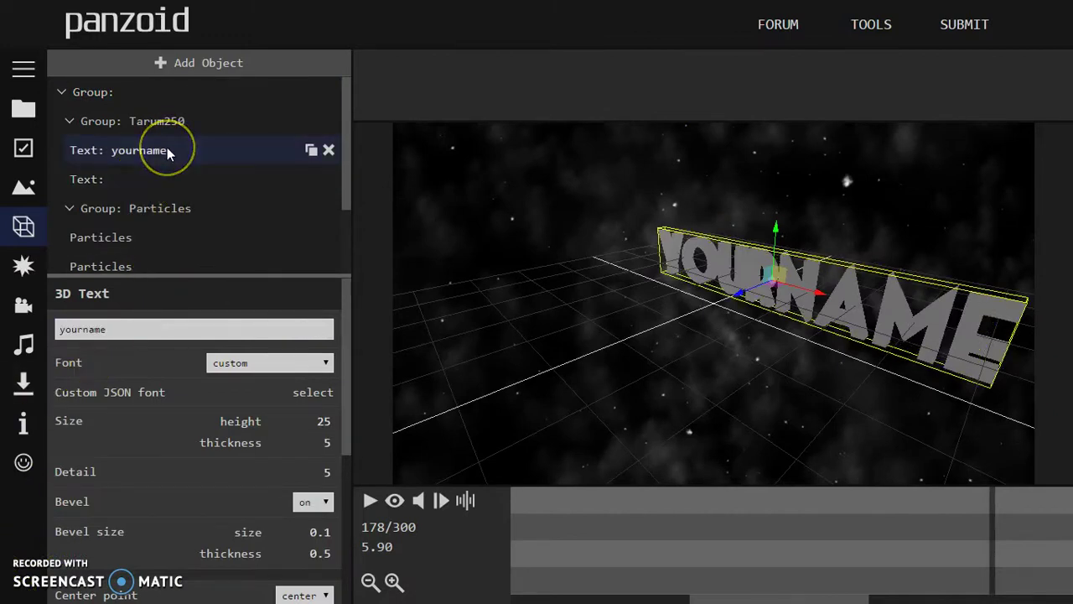
pyautogui.click(138, 332)
pyautogui.moveTo(140, 338); pyautogui.dragTo(28, 355)
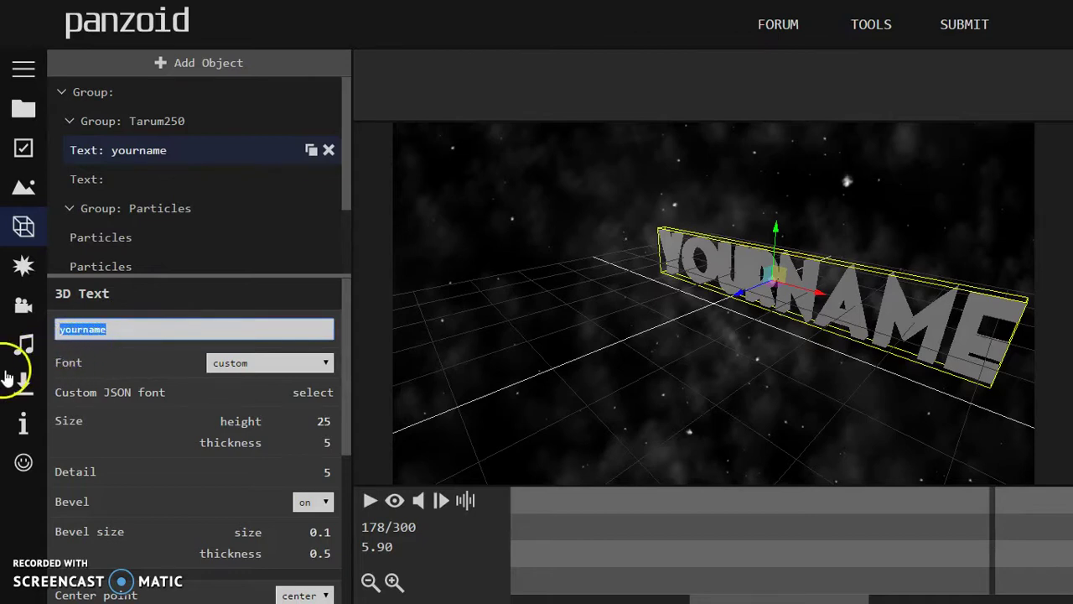
pyautogui.press('BackSpace')
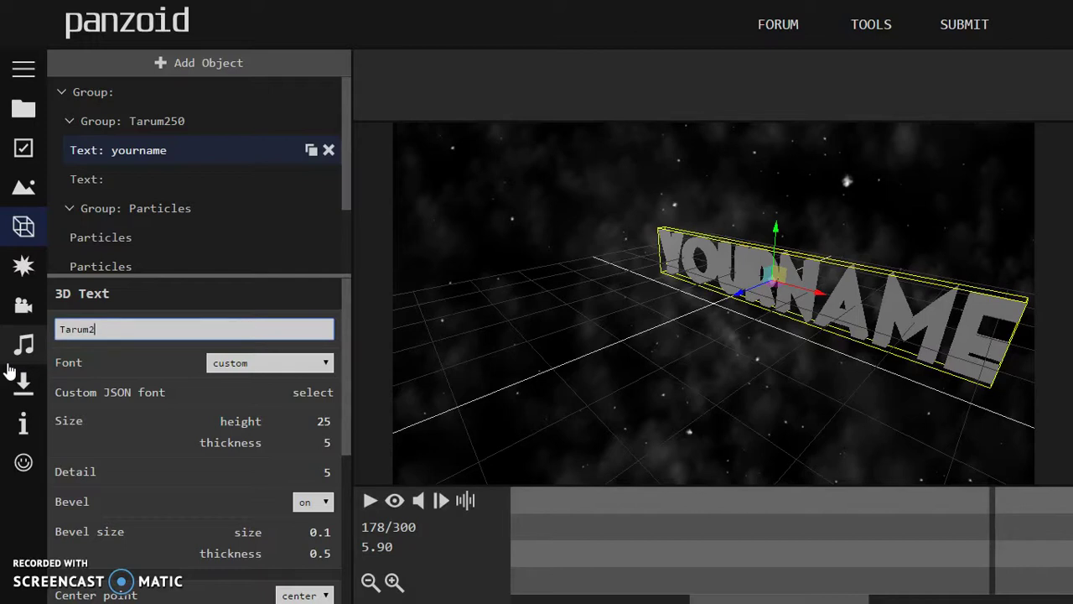
pyautogui.click(223, 139)
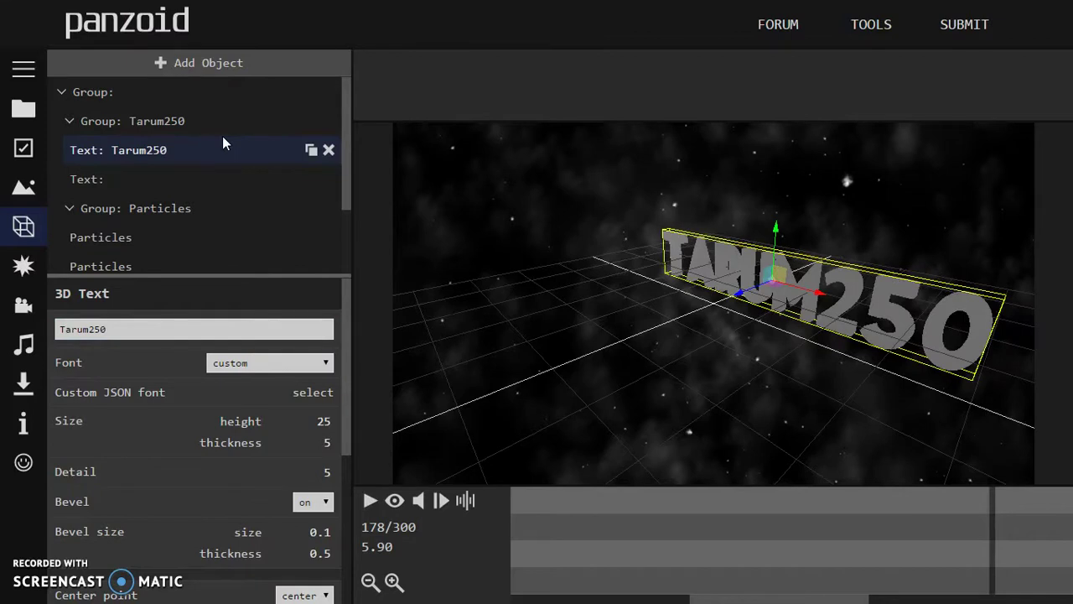
# Enter Tarum250 as the wording of the empty second text object in the Tarum250 group
pyautogui.click(164, 180)
pyautogui.click(104, 329)
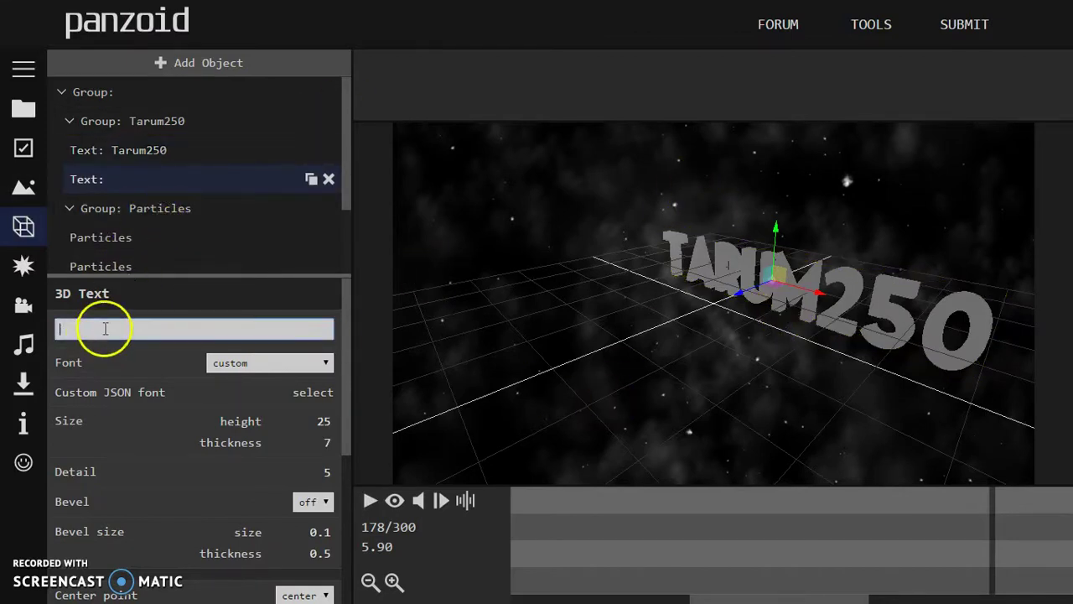
pyautogui.write('Tarum25')
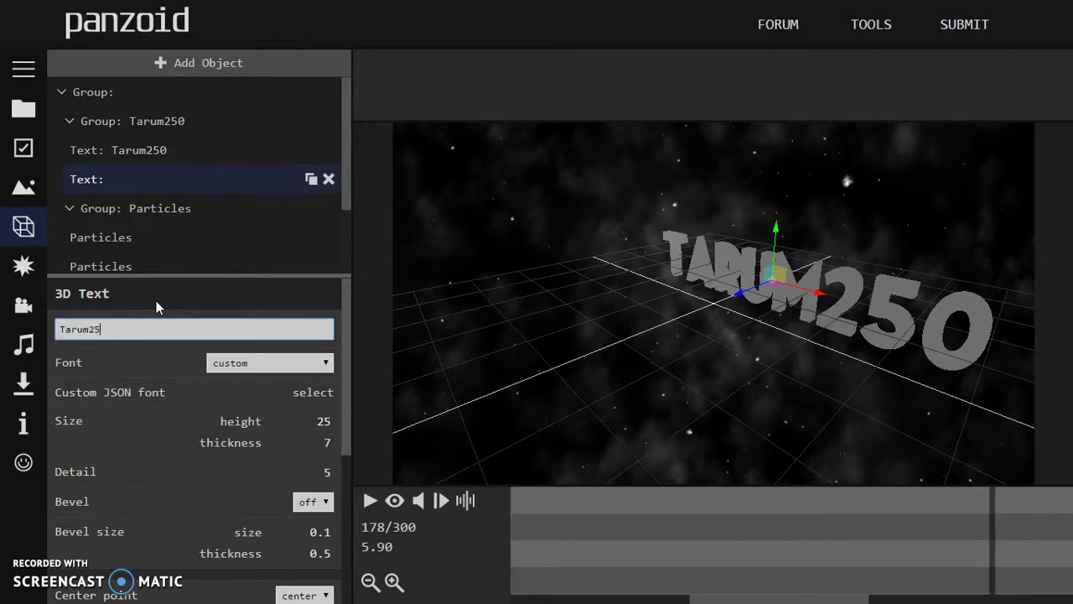
pyautogui.write('0')
pyautogui.press('Return')
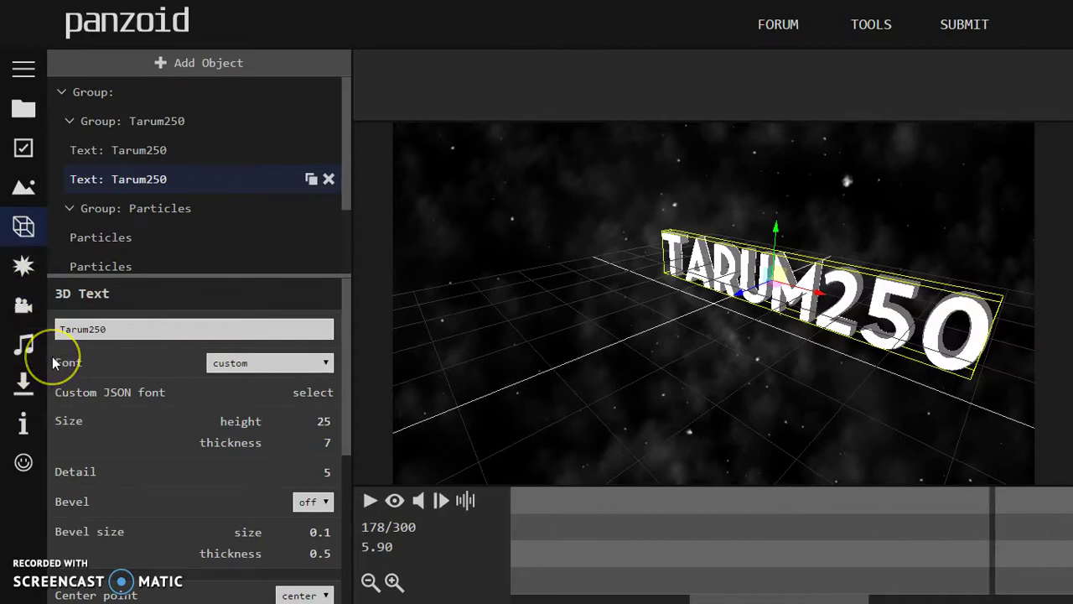
# Look through the project's basic settings, effects, audio track, video download options and scene choices
pyautogui.scroll(-1, 198, 508)
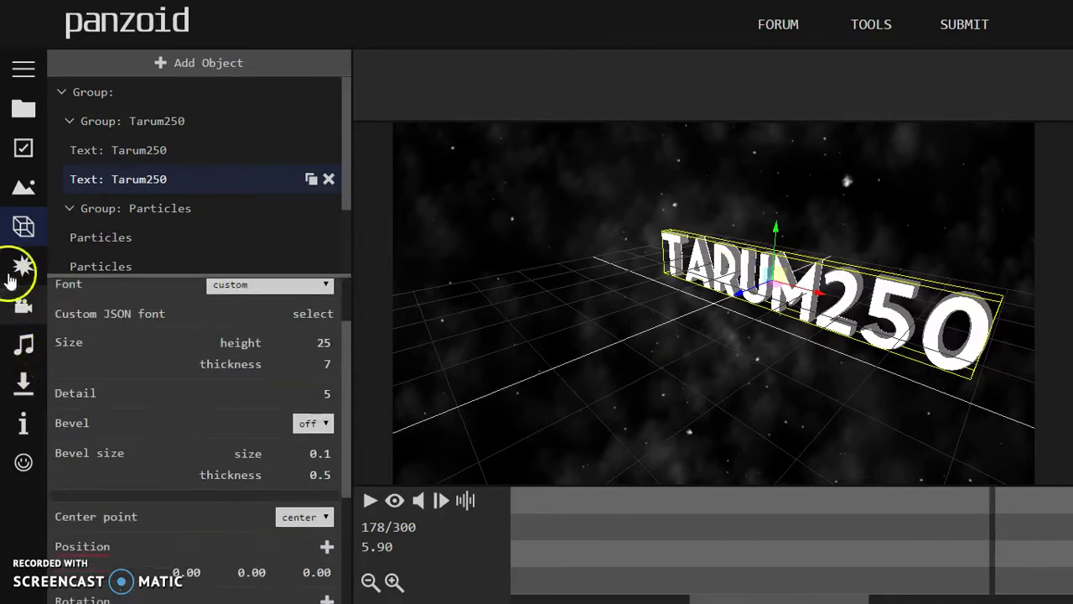
pyautogui.click(22, 266)
pyautogui.click(24, 148)
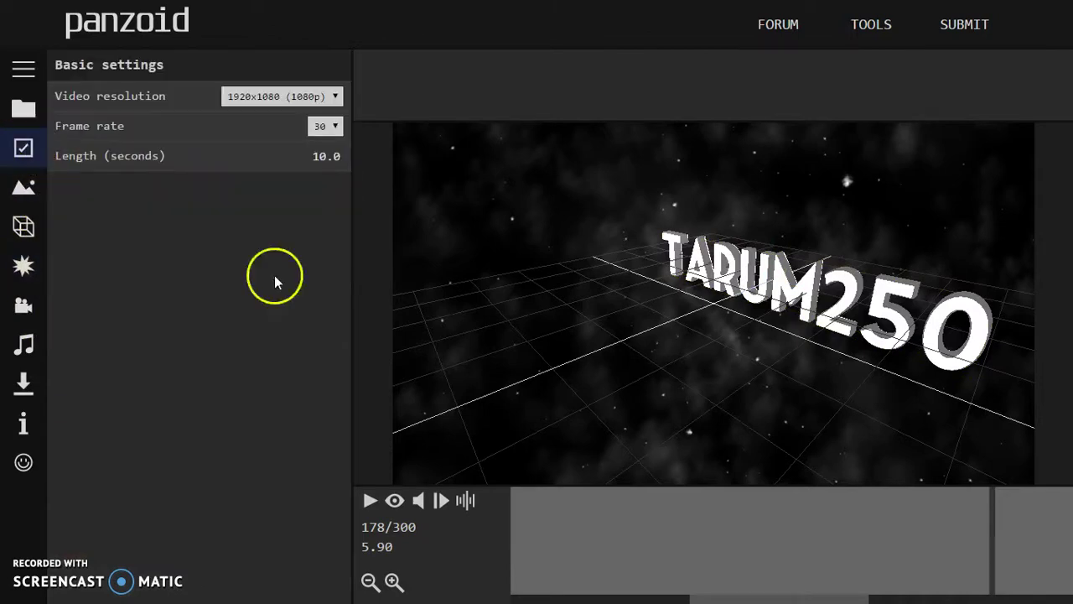
pyautogui.click(328, 156)
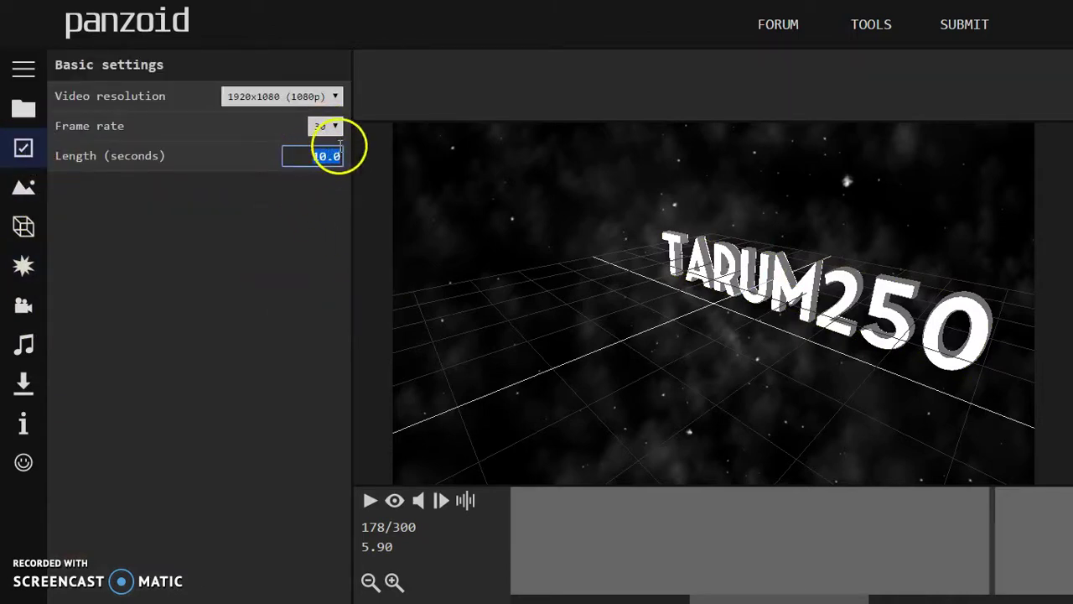
pyautogui.click(279, 170)
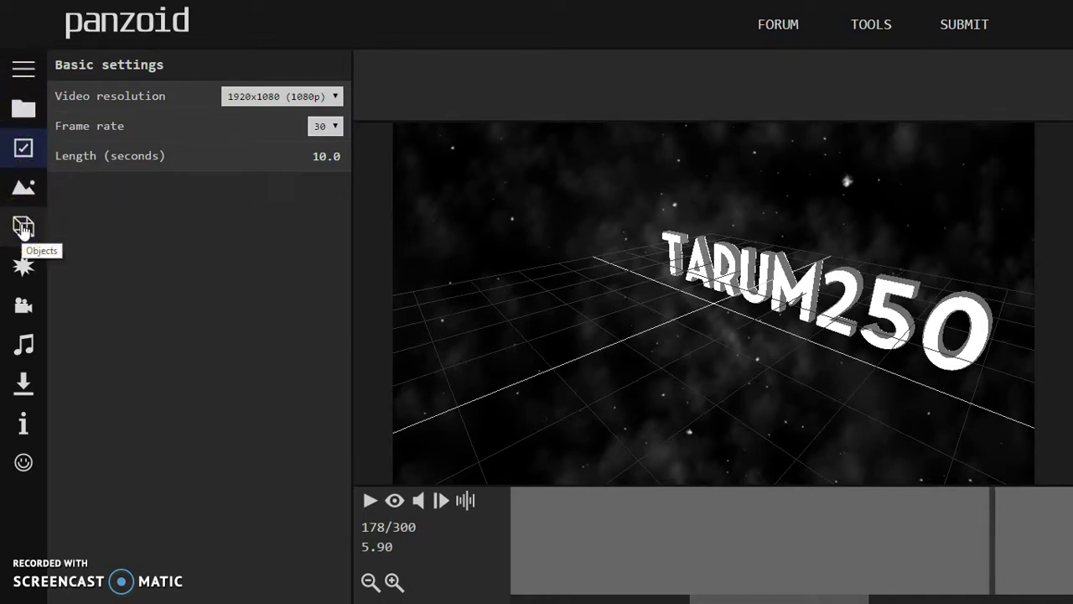
pyautogui.click(32, 273)
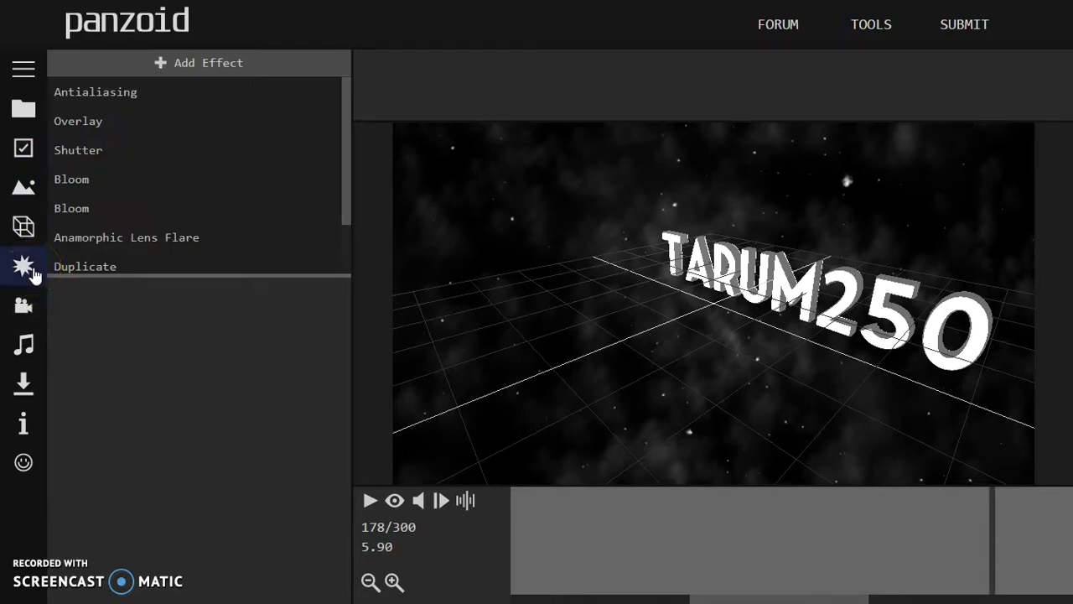
pyautogui.click(24, 339)
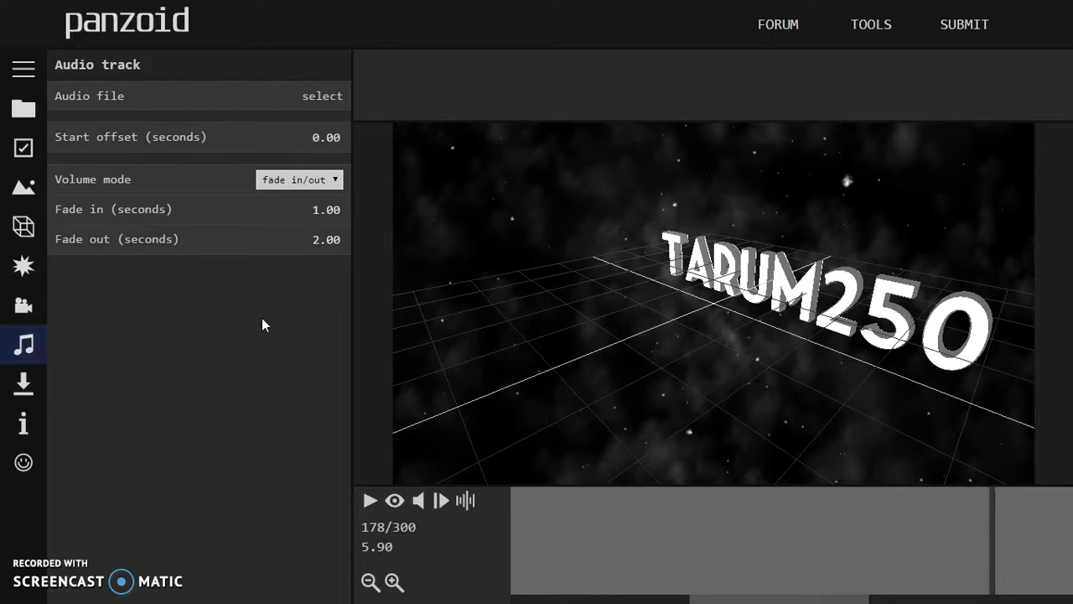
pyautogui.click(18, 383)
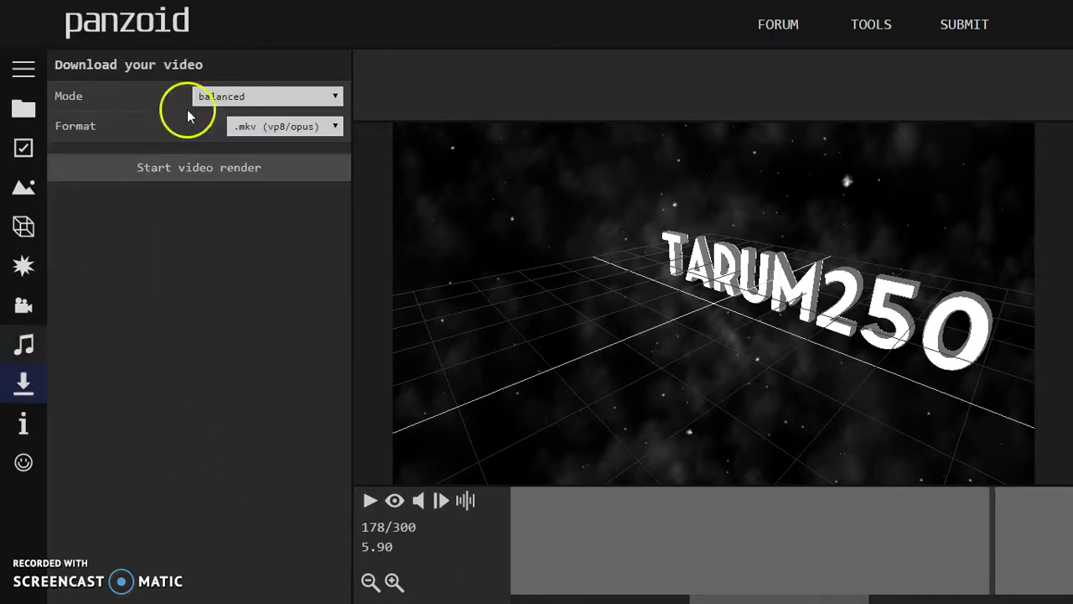
pyautogui.click(241, 143)
pyautogui.click(246, 130)
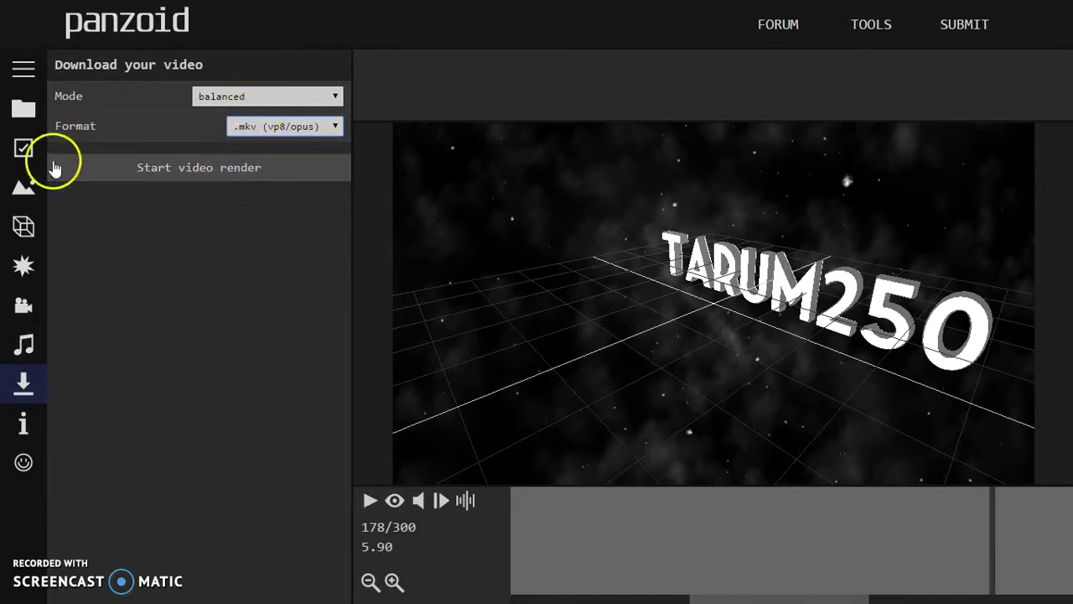
pyautogui.click(24, 179)
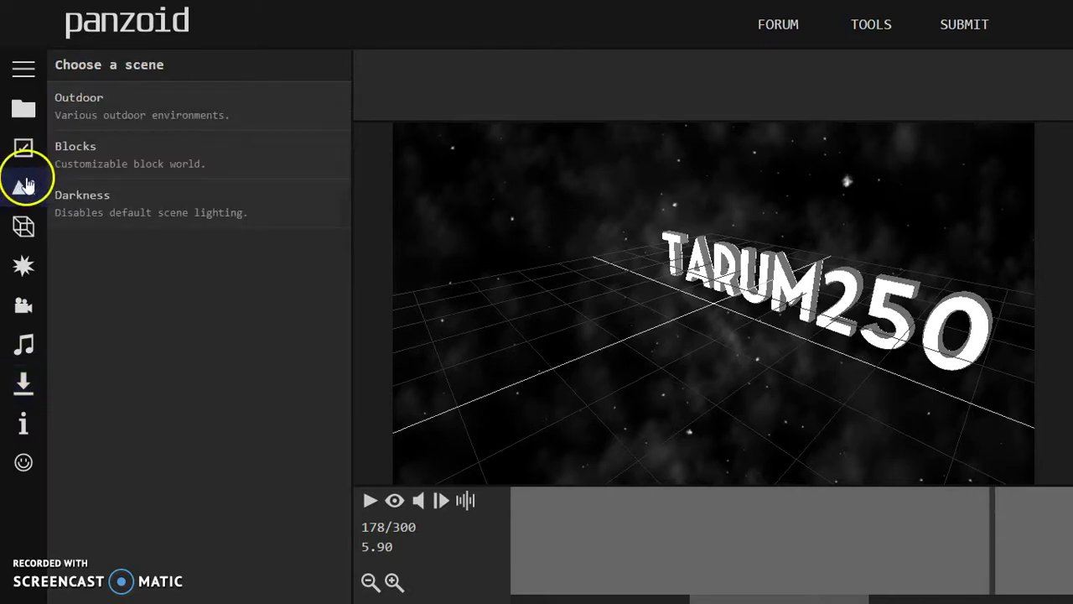
# Keep the video resolution at 1920x1080 (1080p) and set the frame rate to 60
pyautogui.click(23, 147)
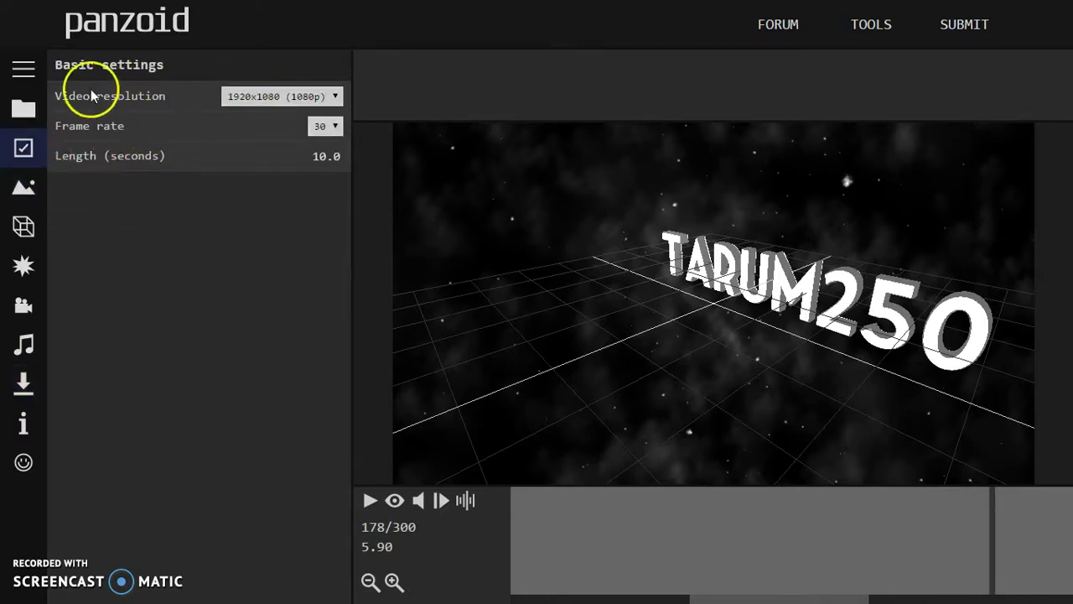
pyautogui.click(241, 101)
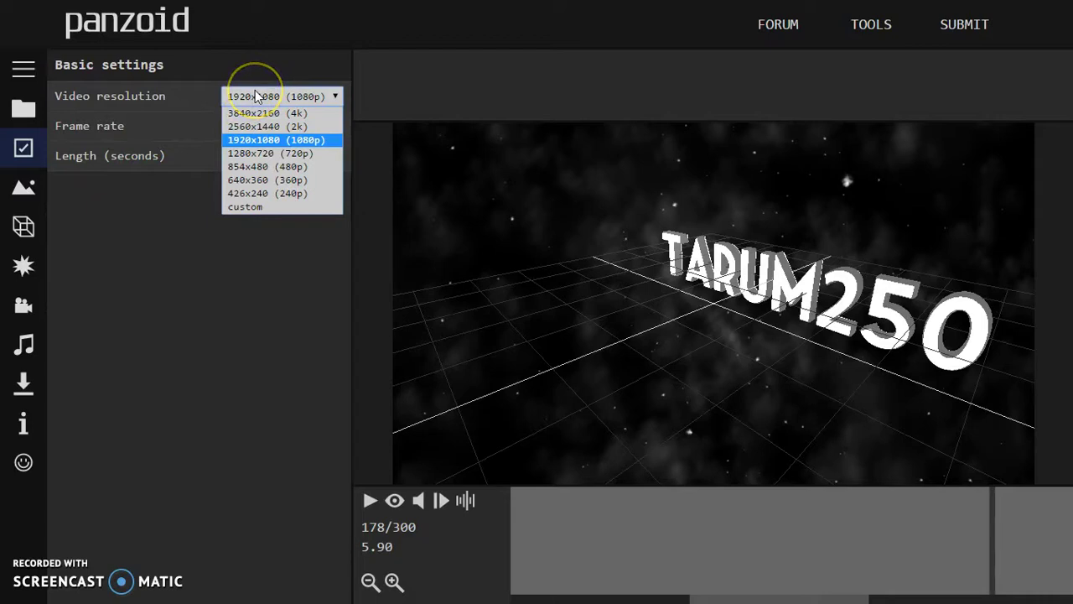
pyautogui.click(254, 94)
pyautogui.click(317, 124)
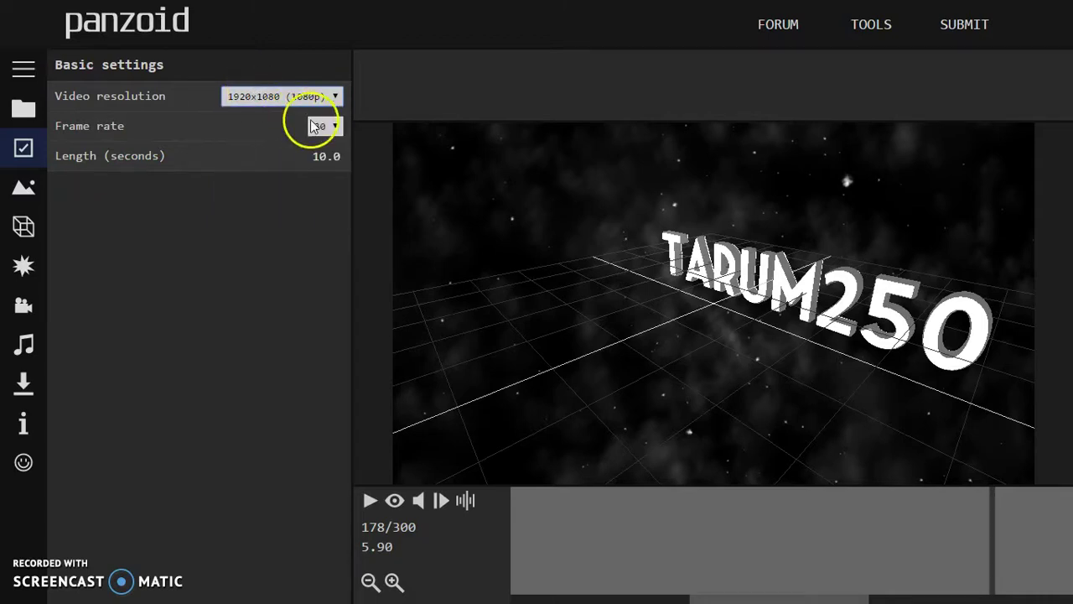
pyautogui.click(316, 126)
pyautogui.click(315, 122)
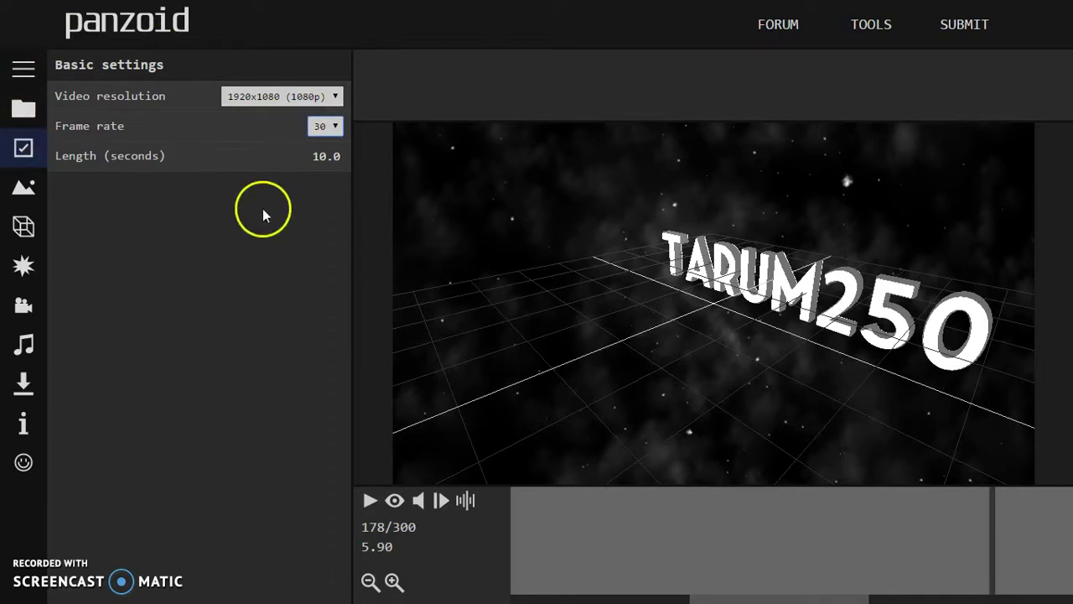
pyautogui.click(330, 130)
pyautogui.click(26, 108)
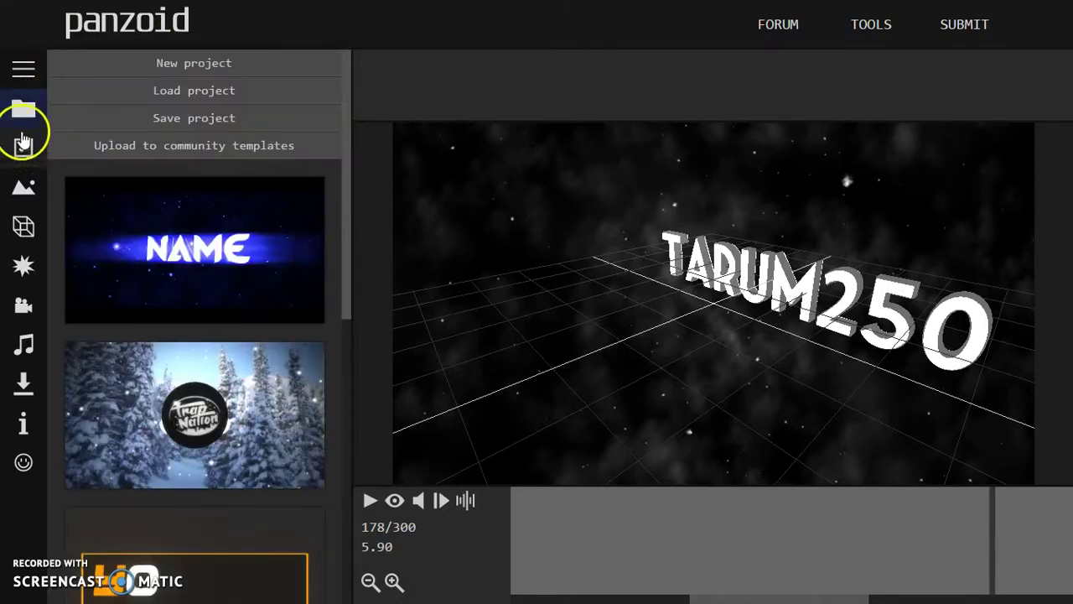
pyautogui.scroll(-1, 207, 348)
pyautogui.scroll(-5, 208, 348)
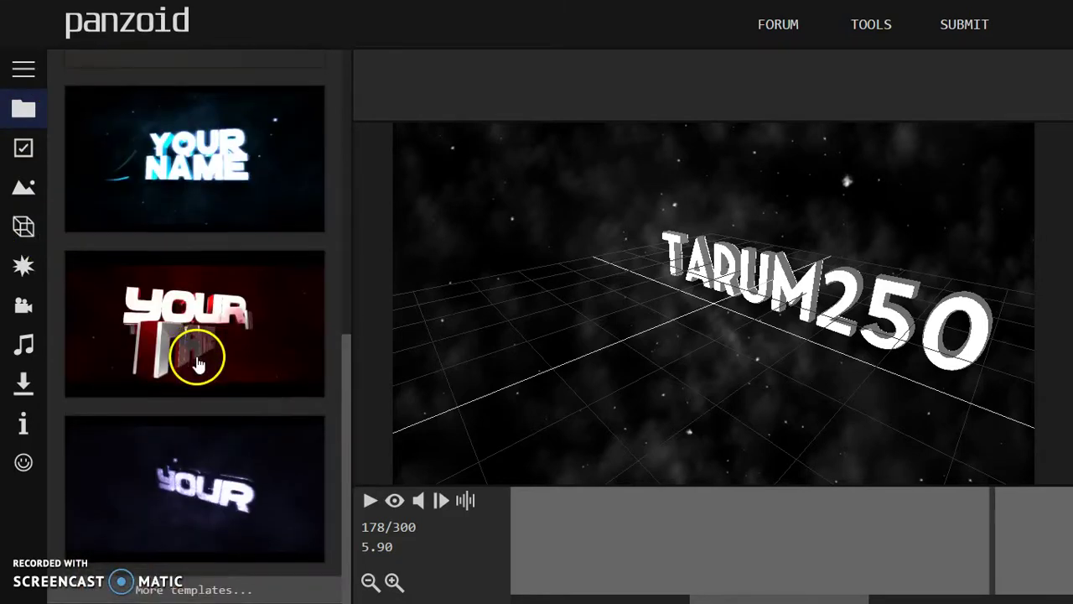
pyautogui.click(20, 149)
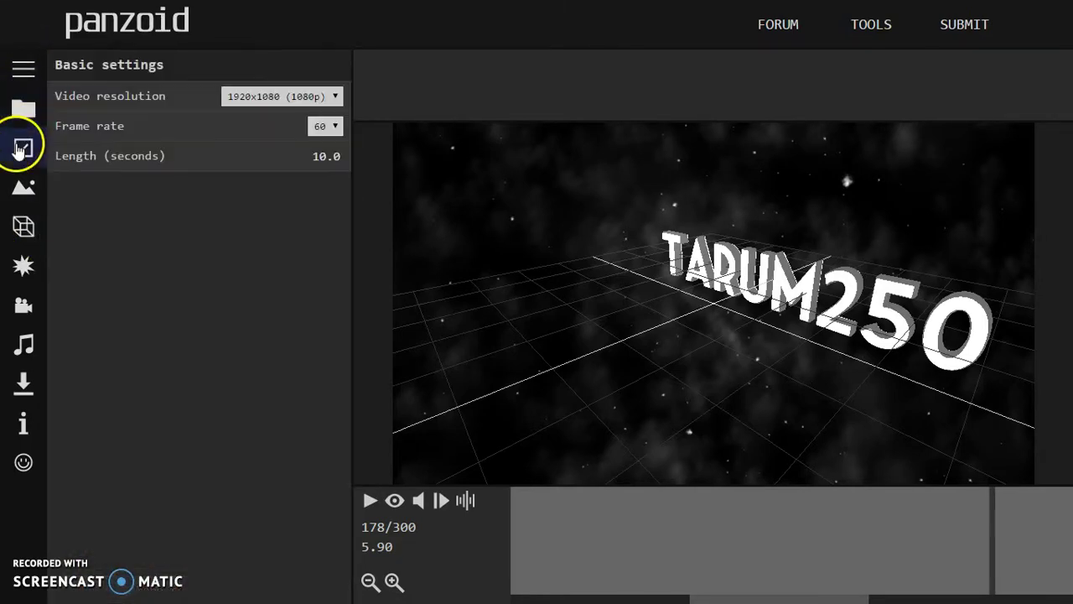
pyautogui.click(12, 193)
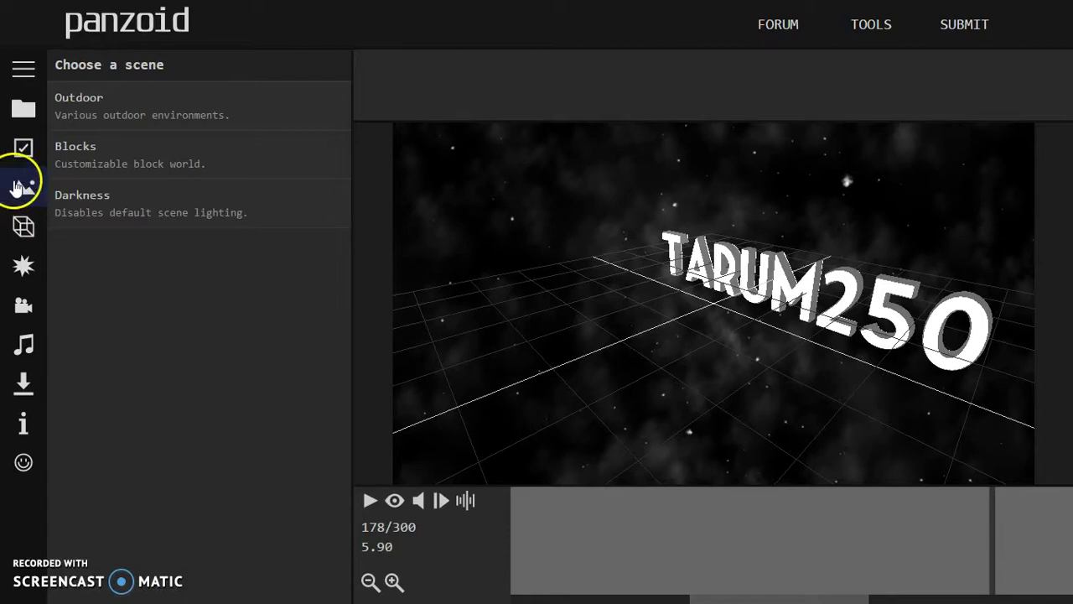
pyautogui.click(23, 262)
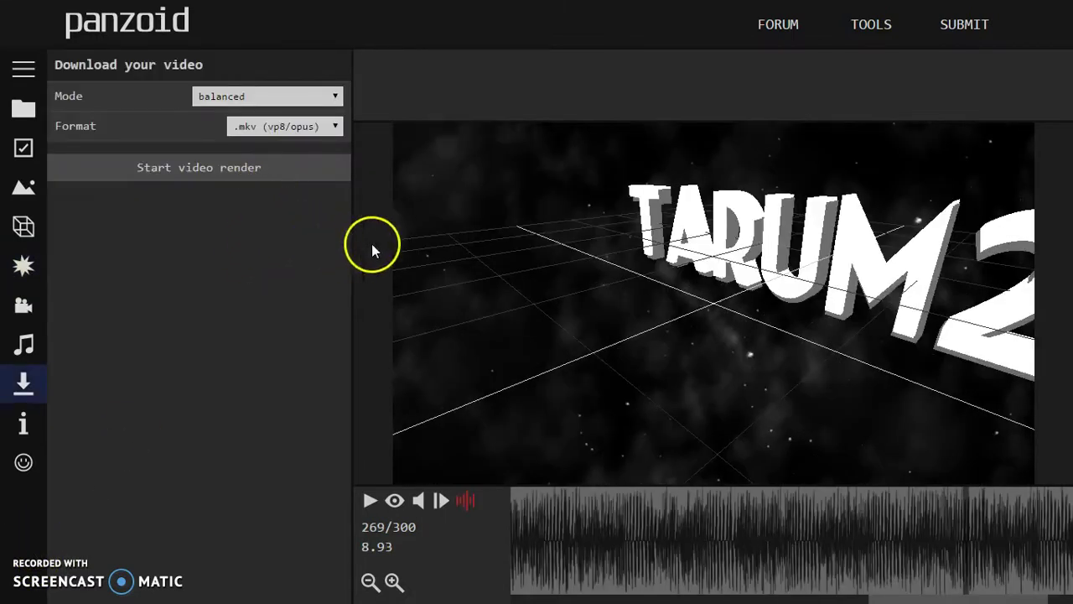
# Render and download the intro in balanced mode as .mkv, and check its playback in Movies & TV
pyautogui.click(239, 170)
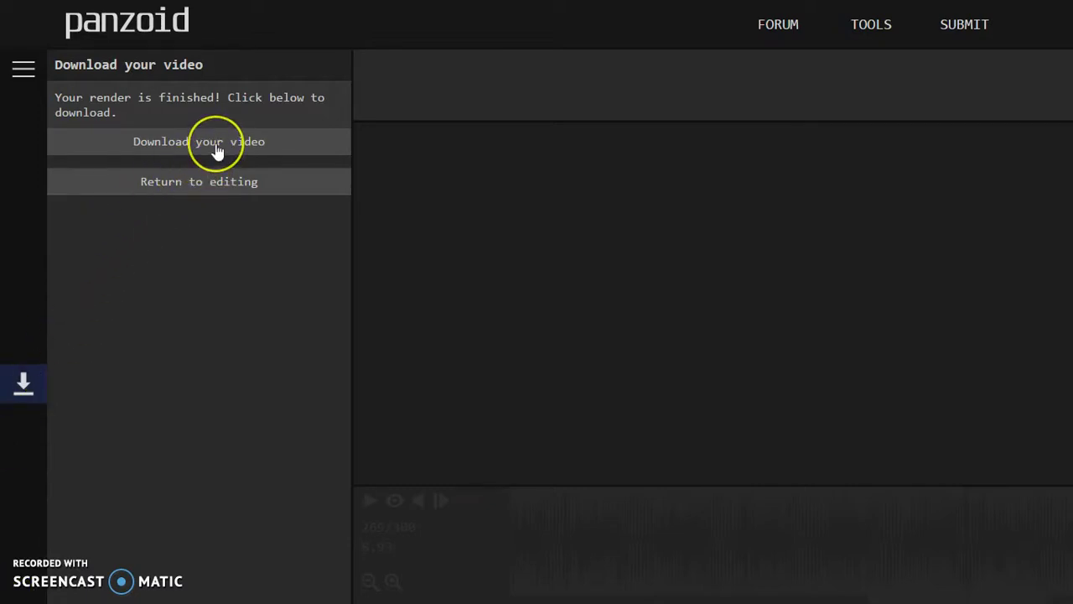
pyautogui.click(217, 152)
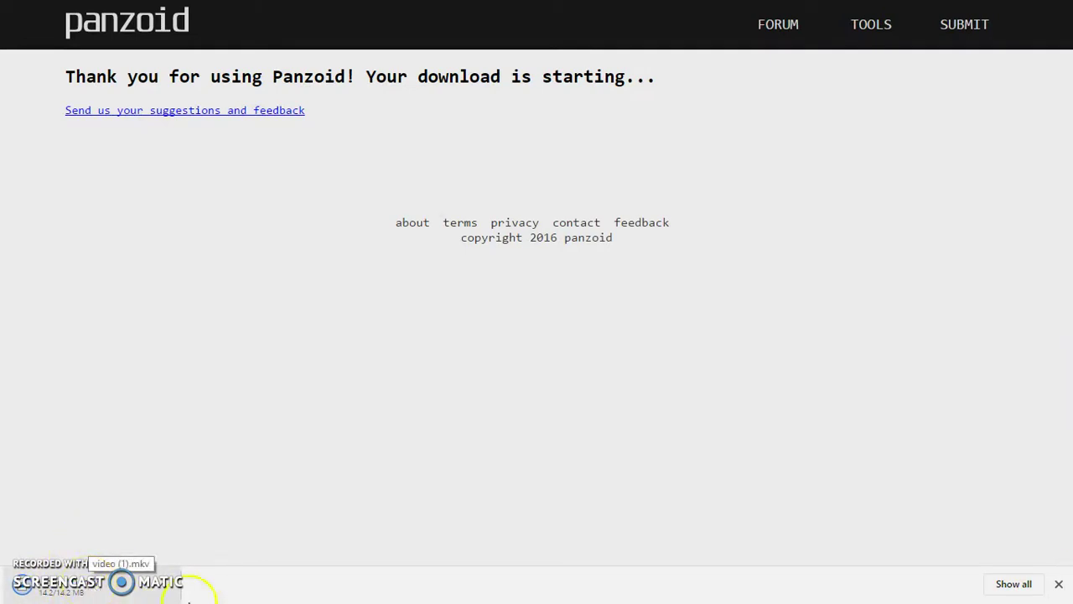
pyautogui.click(1058, 584)
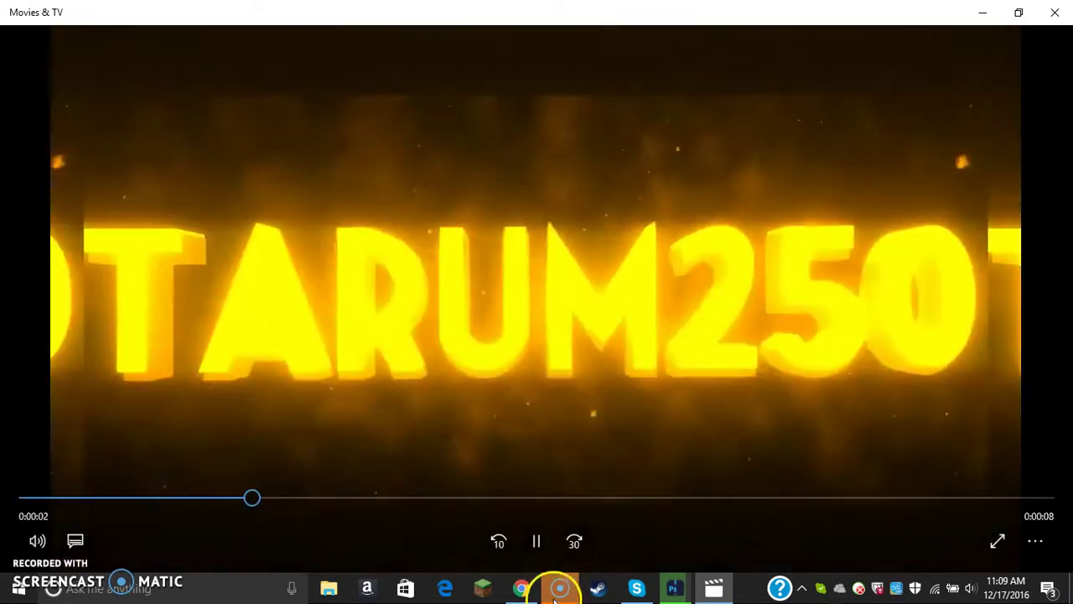
pyautogui.click(534, 547)
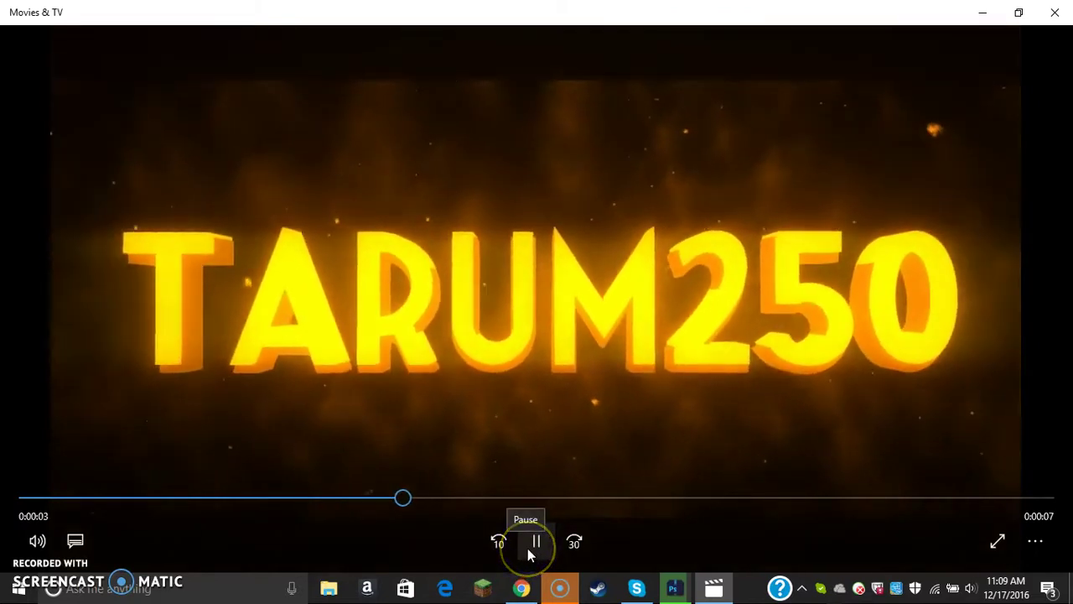
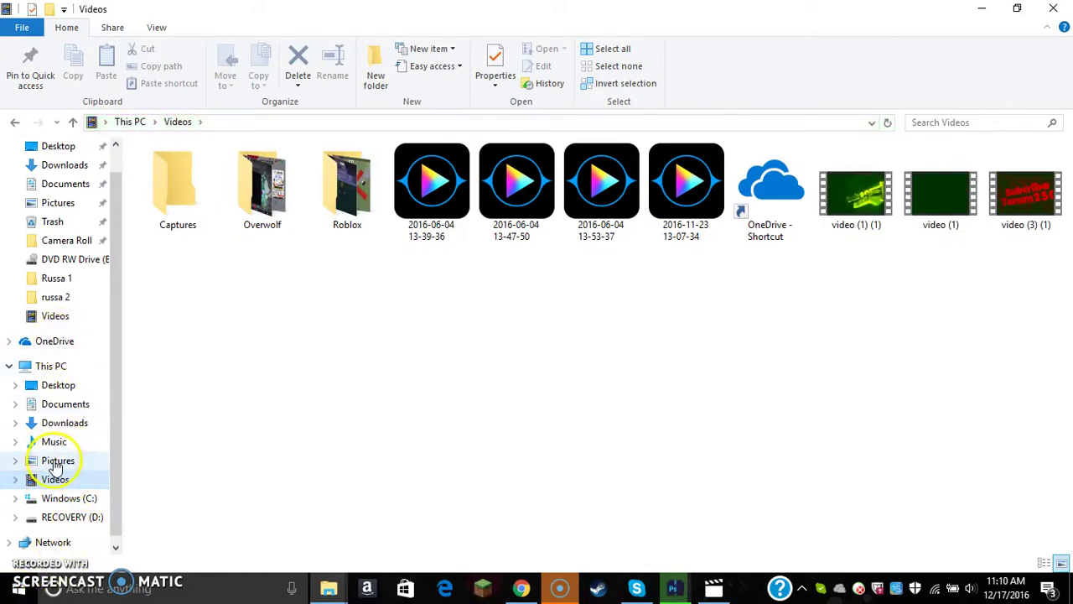
# In File Explorer's Videos folder, open the video (1) clip, watch it briefly and close the player
pyautogui.click(58, 463)
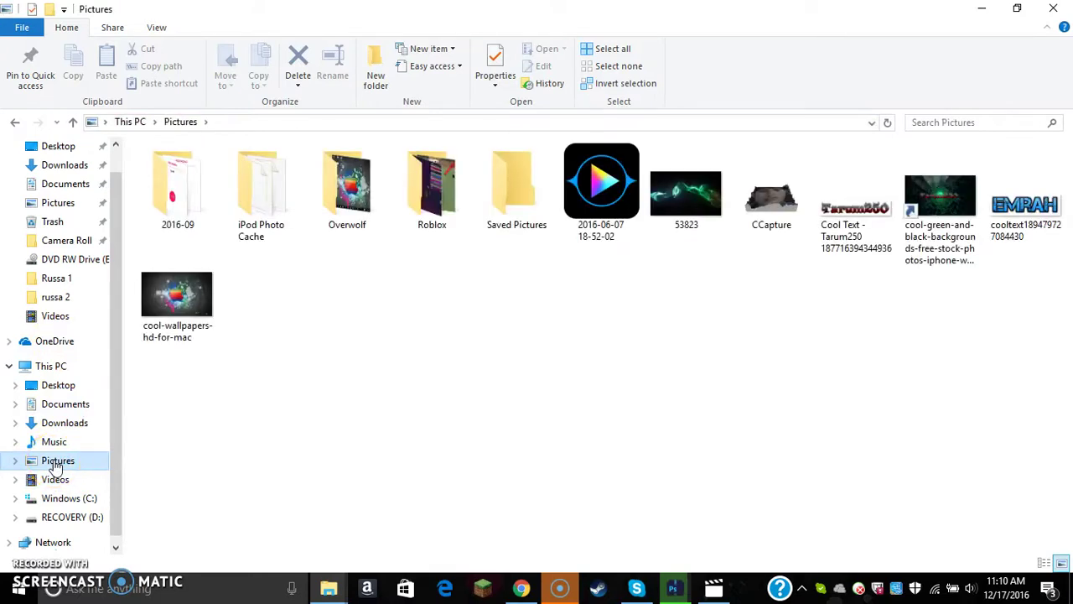
pyautogui.click(49, 319)
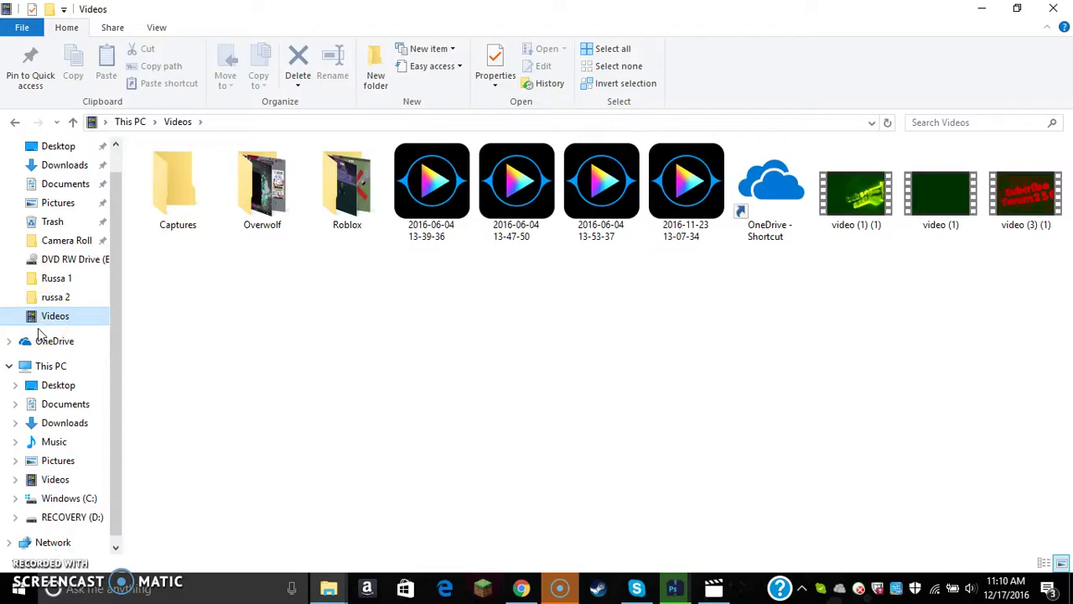
pyautogui.click(971, 206)
pyautogui.doubleClick(969, 202)
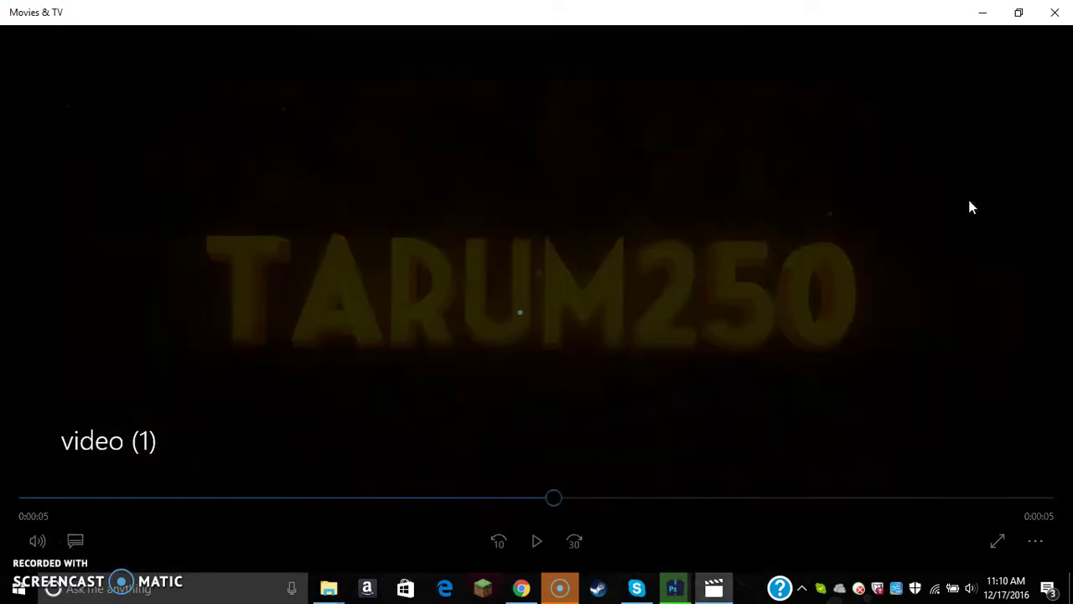
pyautogui.click(543, 541)
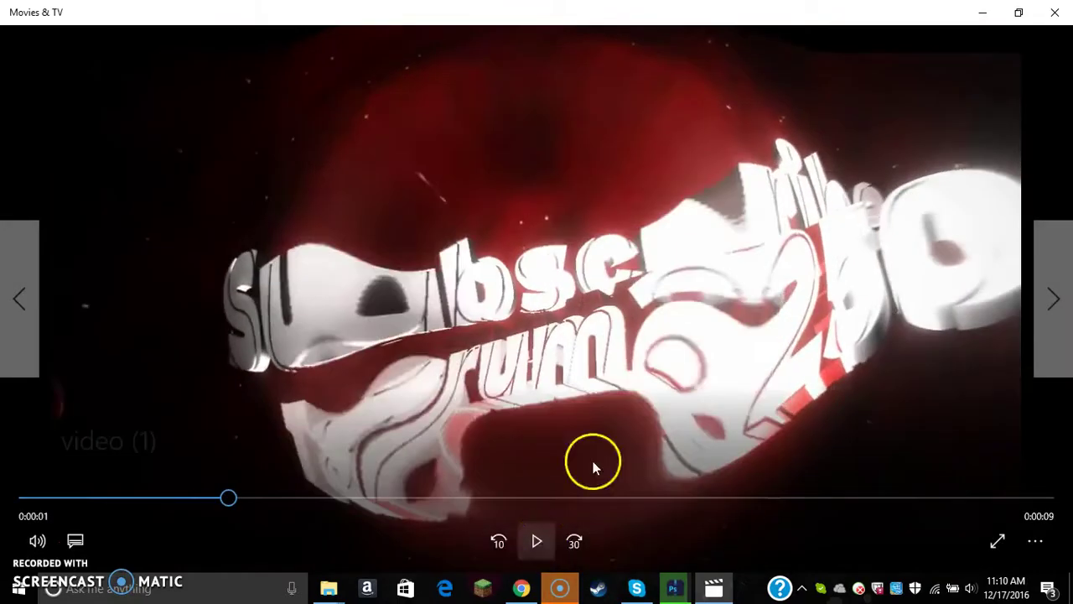
pyautogui.click(1056, 13)
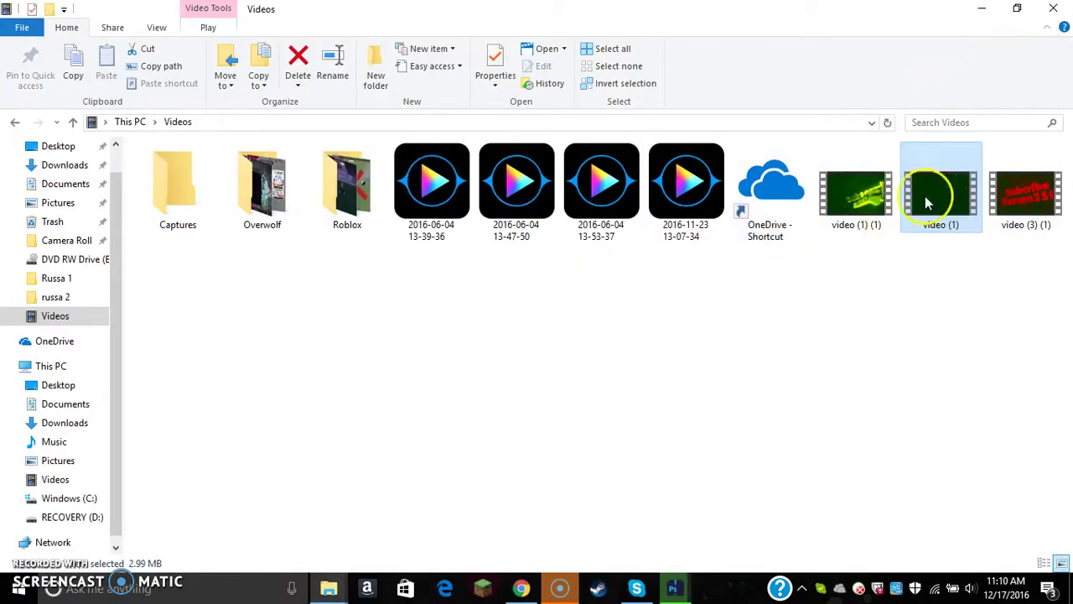
# Open the video (1) (1) clip from the Videos folder and watch it in Movies & TV
pyautogui.click(869, 180)
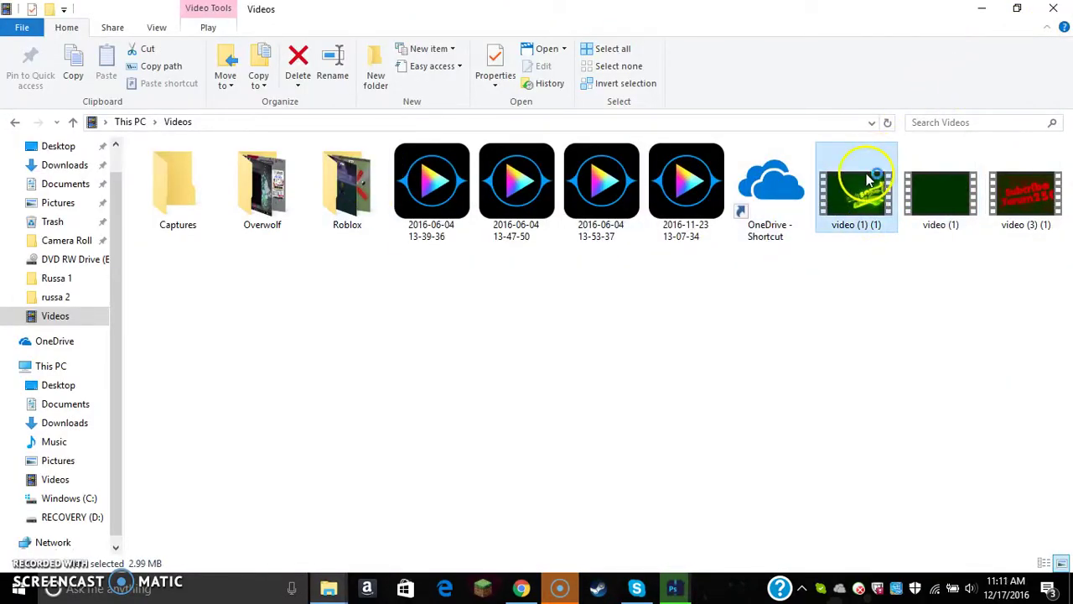
pyautogui.doubleClick(869, 180)
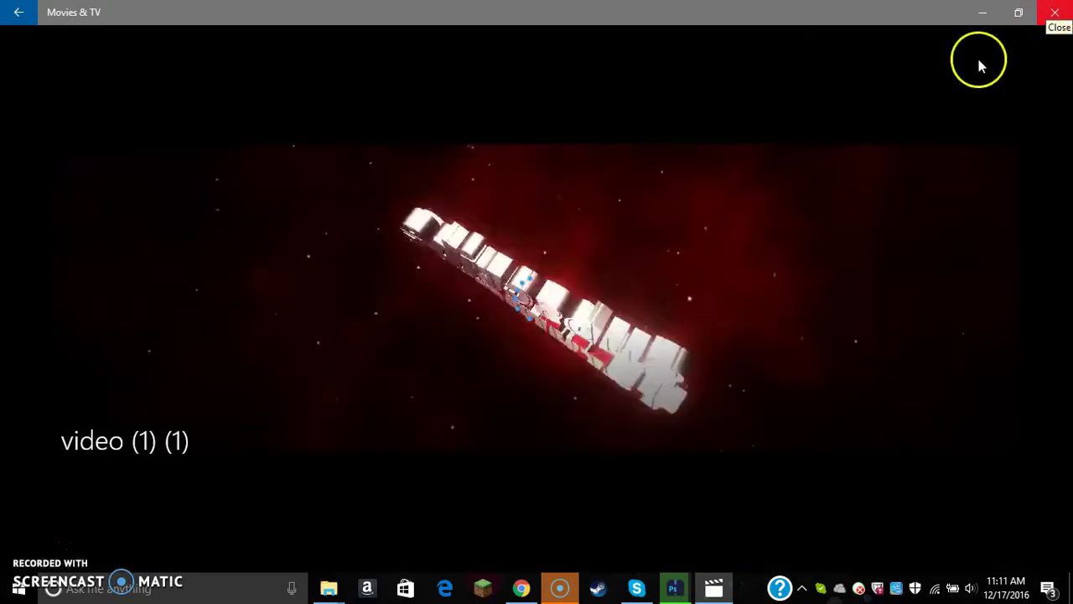
pyautogui.click(537, 537)
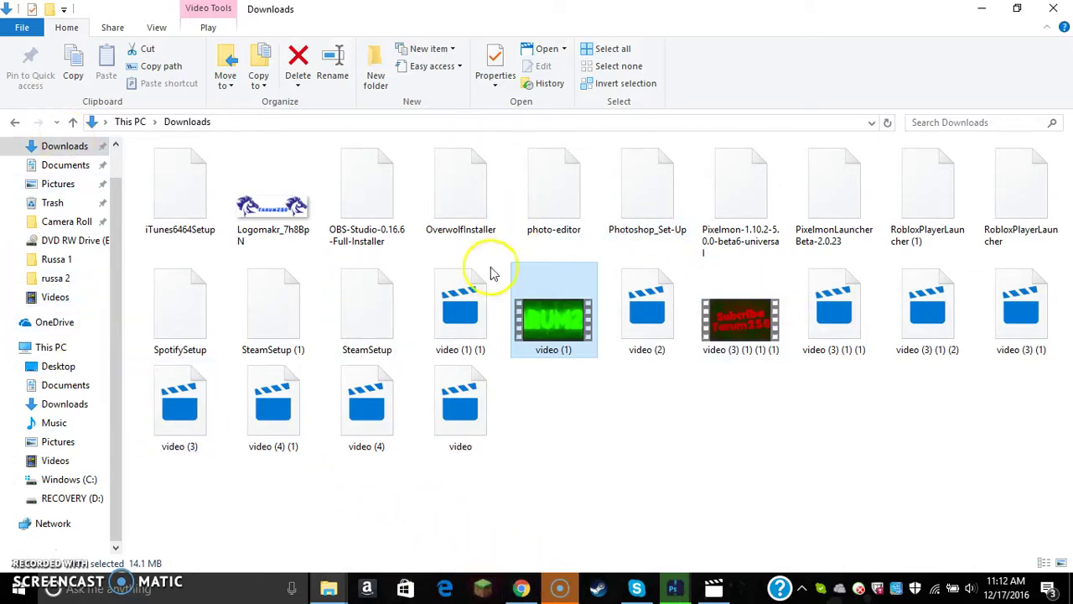
# Minimize the Downloads folder window and close the other File Explorer window
pyautogui.click(983, 8)
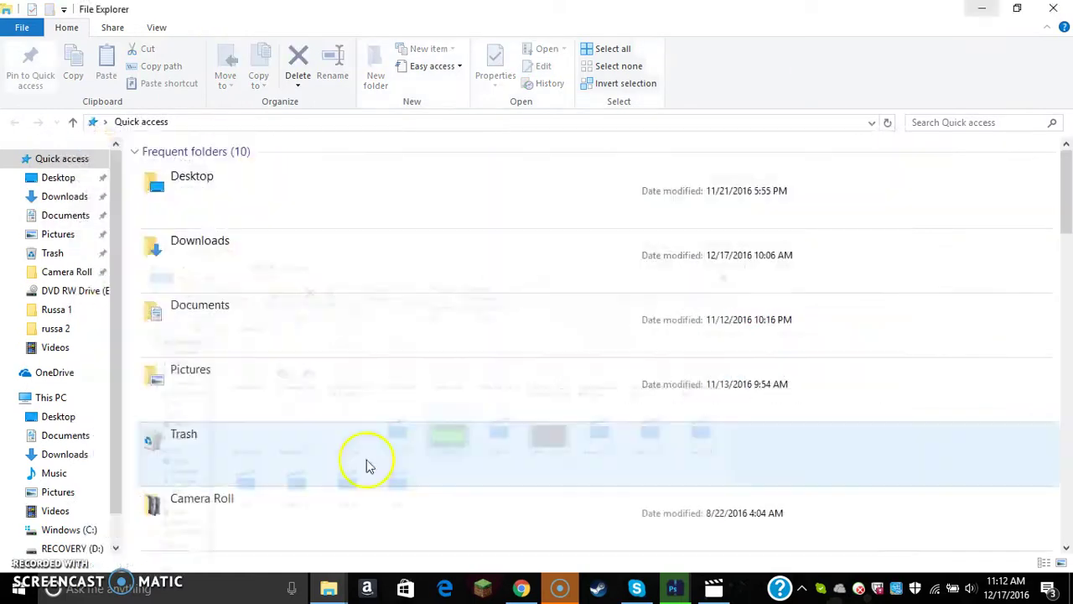
pyautogui.click(1017, 7)
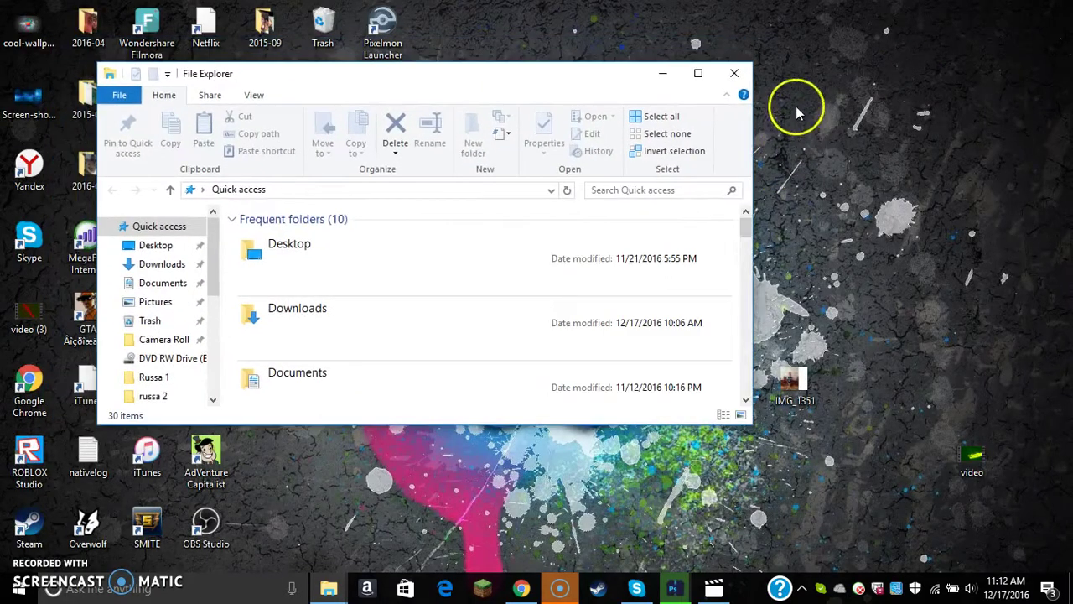
pyautogui.click(734, 73)
# Switch to Chrome, close the Clipmaker tab and open YouTube's video upload page
pyautogui.click(520, 589)
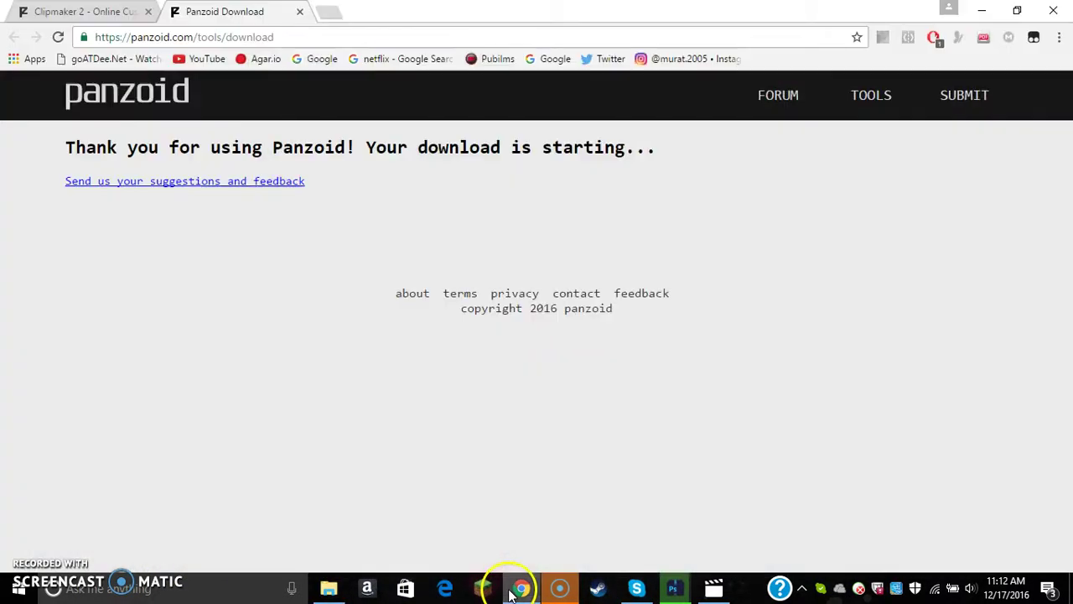
pyautogui.click(202, 59)
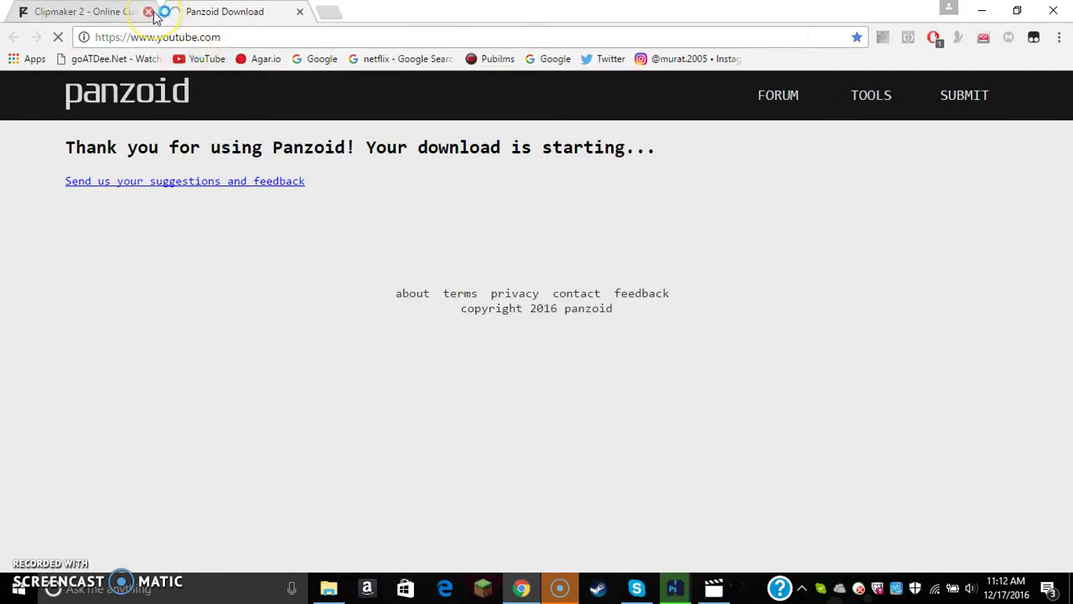
pyautogui.click(149, 12)
pyautogui.click(594, 151)
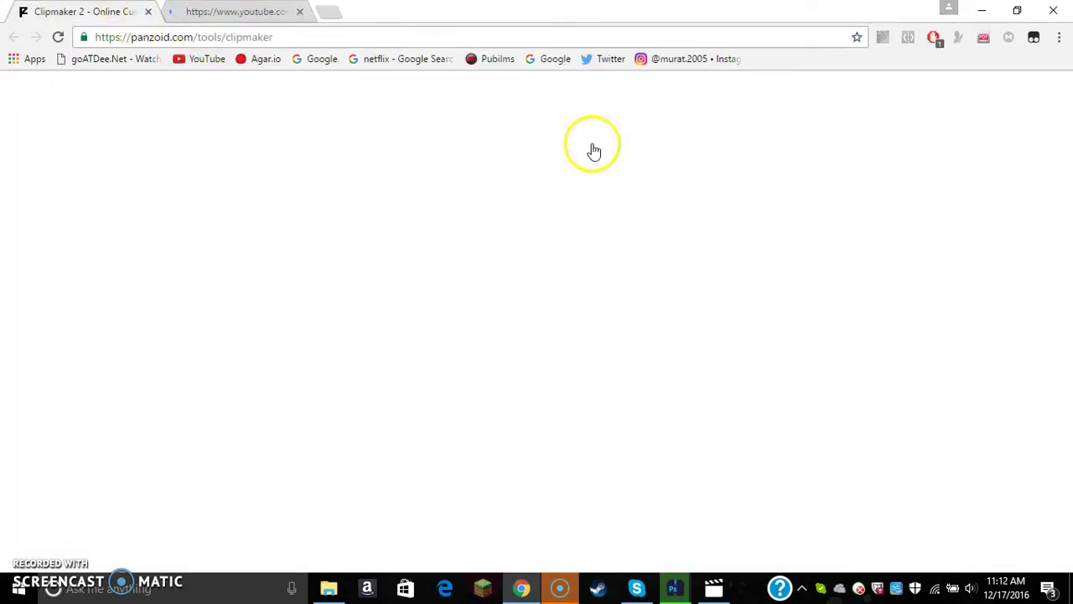
pyautogui.click(148, 12)
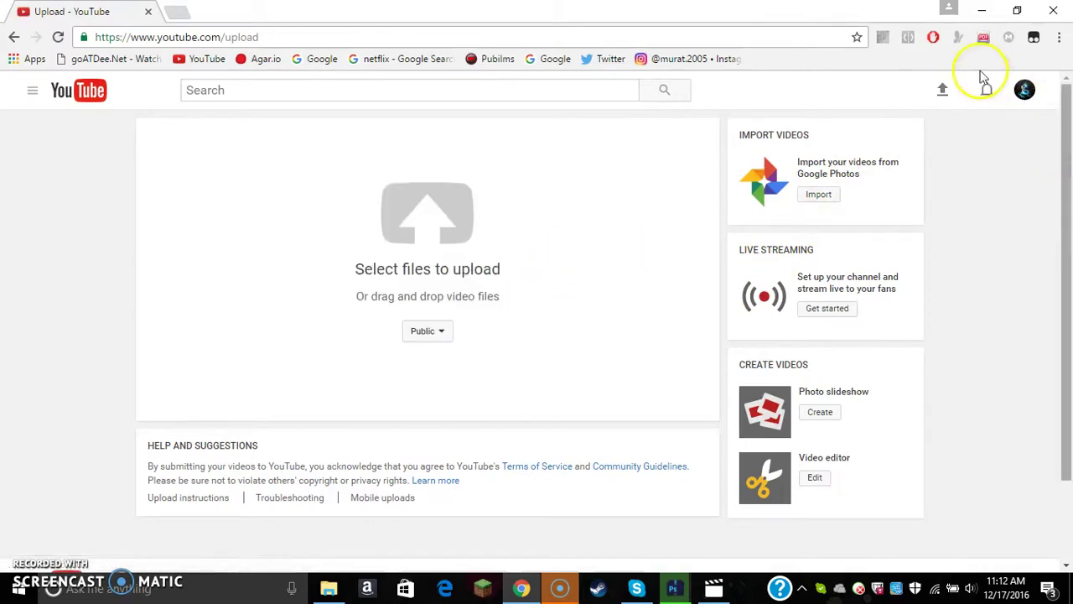
pyautogui.click(946, 91)
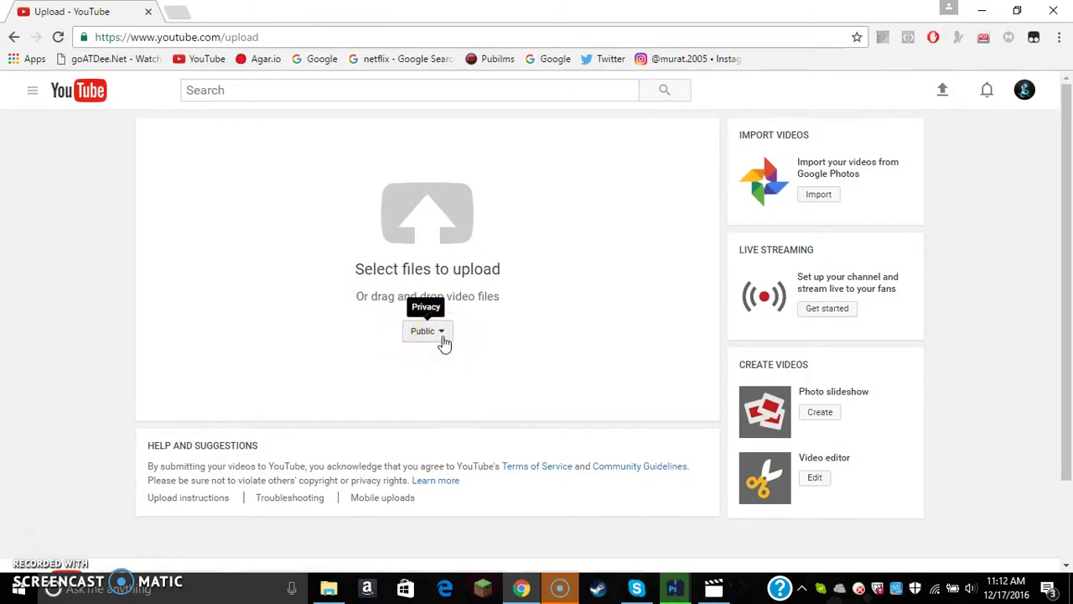
# Upload the video (1) clip from the Downloads folder, keeping its privacy set to Public
pyautogui.click(444, 336)
pyautogui.click(579, 277)
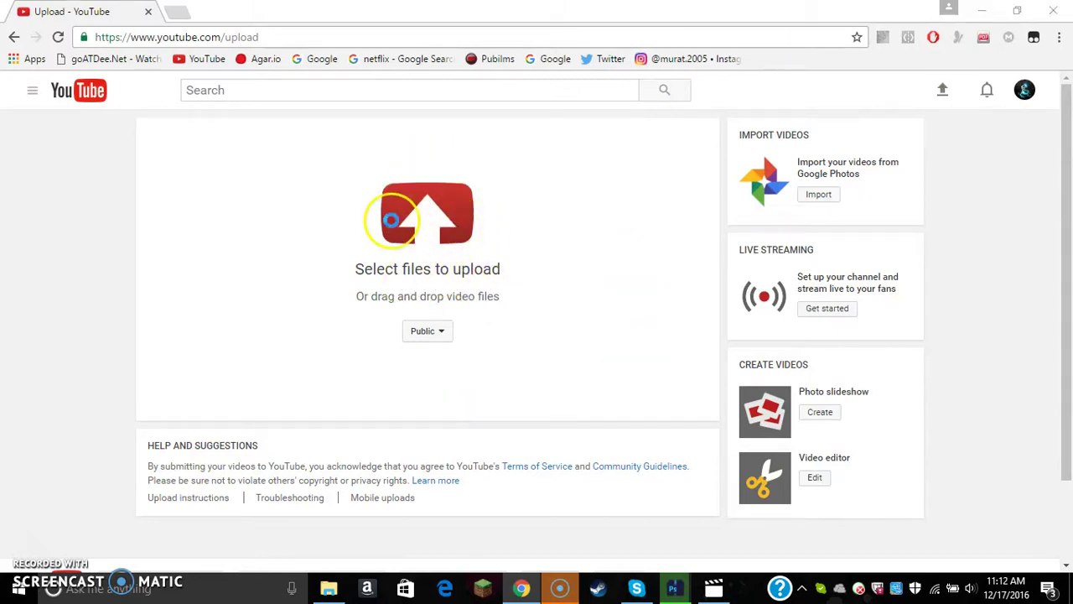
pyautogui.click(391, 221)
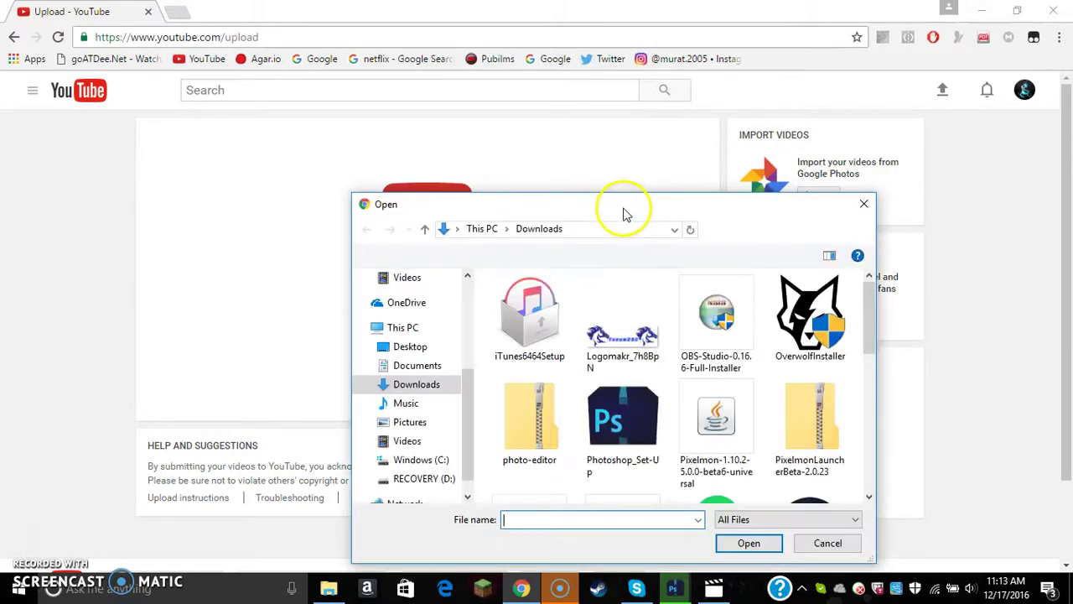
pyautogui.scroll(4, 415, 335)
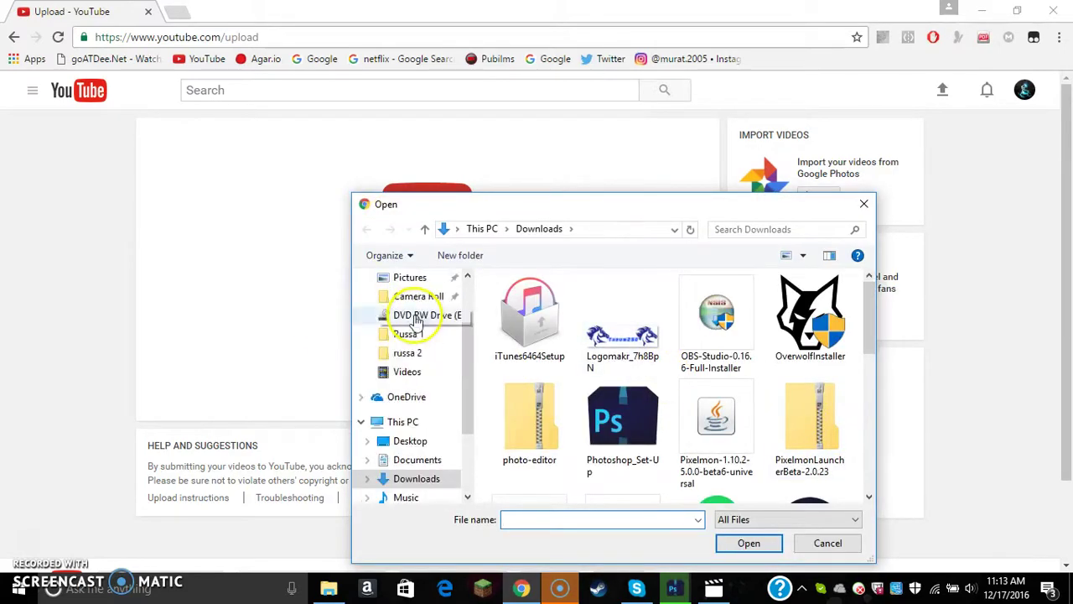
pyautogui.click(417, 328)
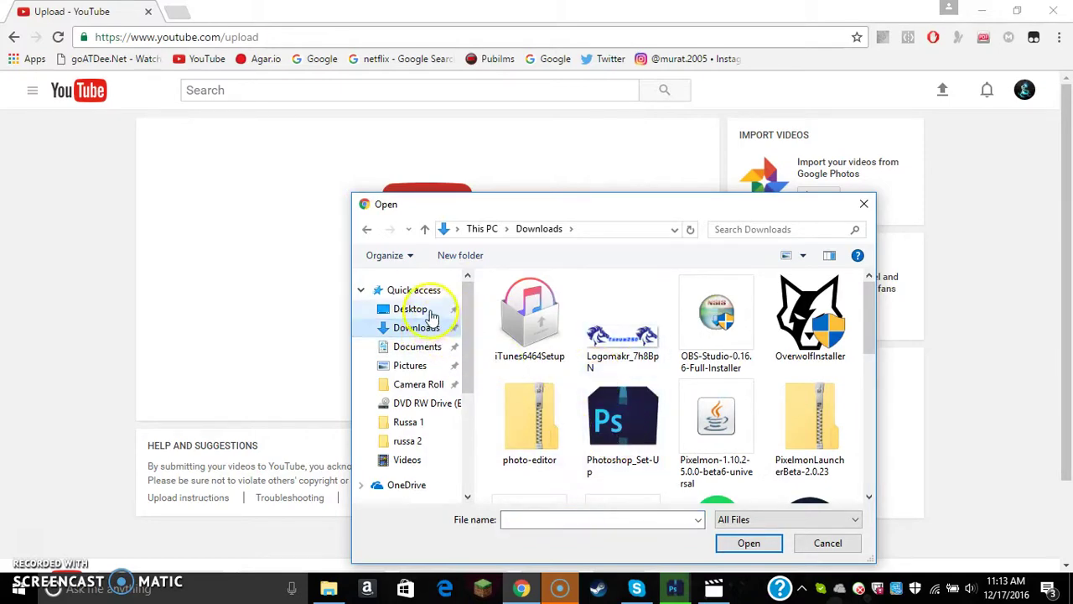
pyautogui.scroll(-5, 587, 386)
pyautogui.doubleClick(710, 369)
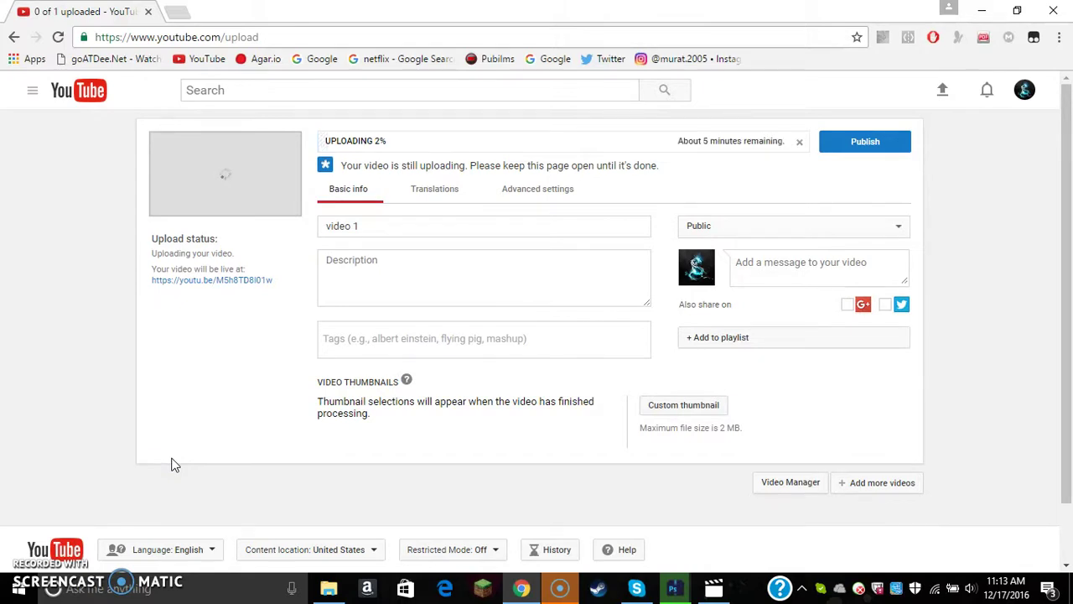
# Keep the current upload running and open the YouTube Video Editor from the upload page in a new tab
pyautogui.click(943, 90)
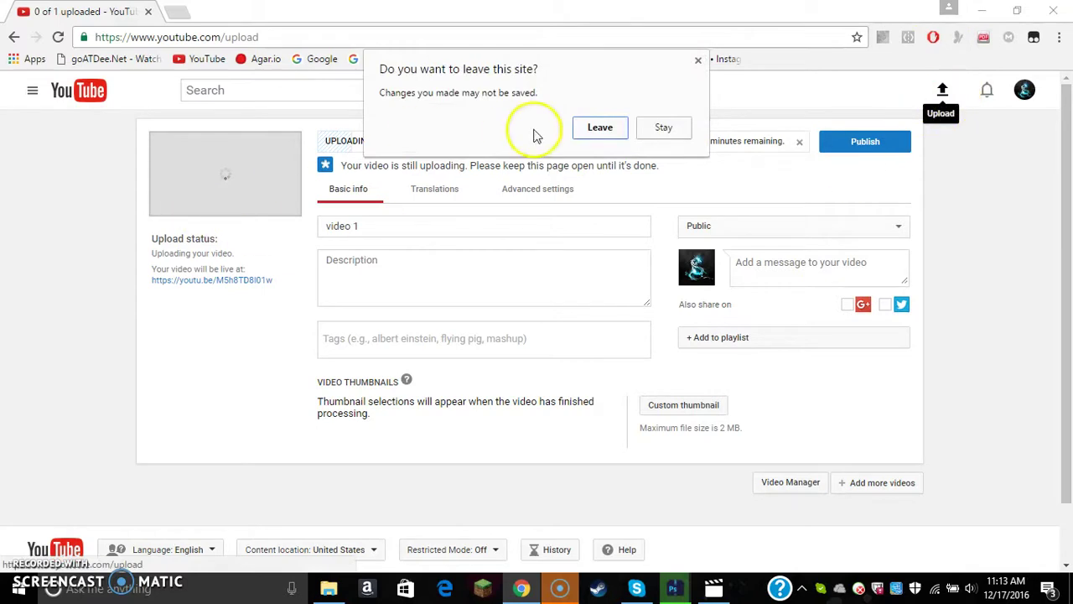
pyautogui.click(697, 61)
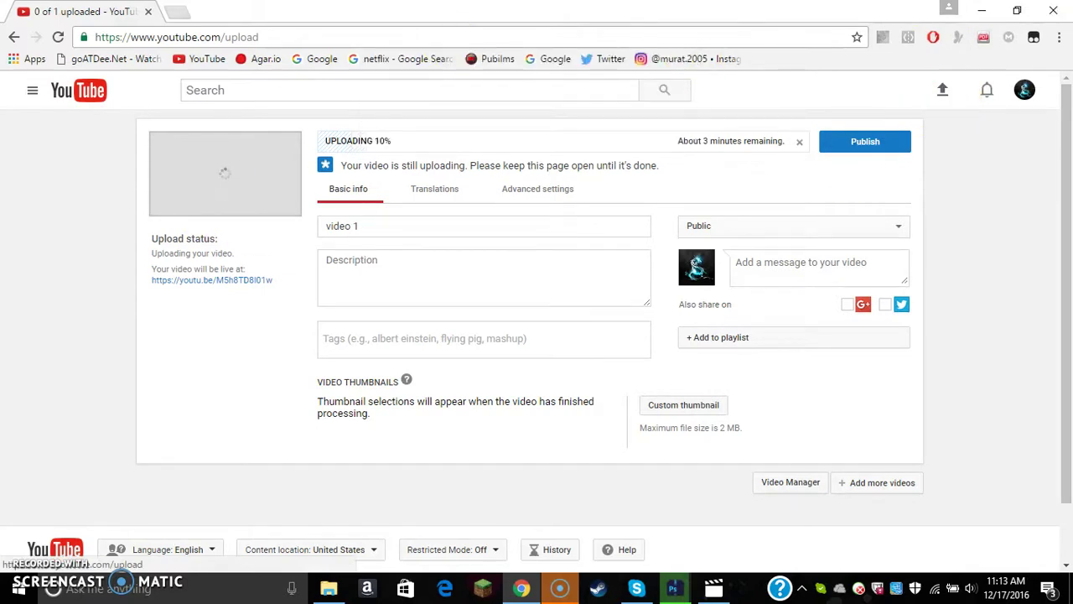
pyautogui.click(171, 10)
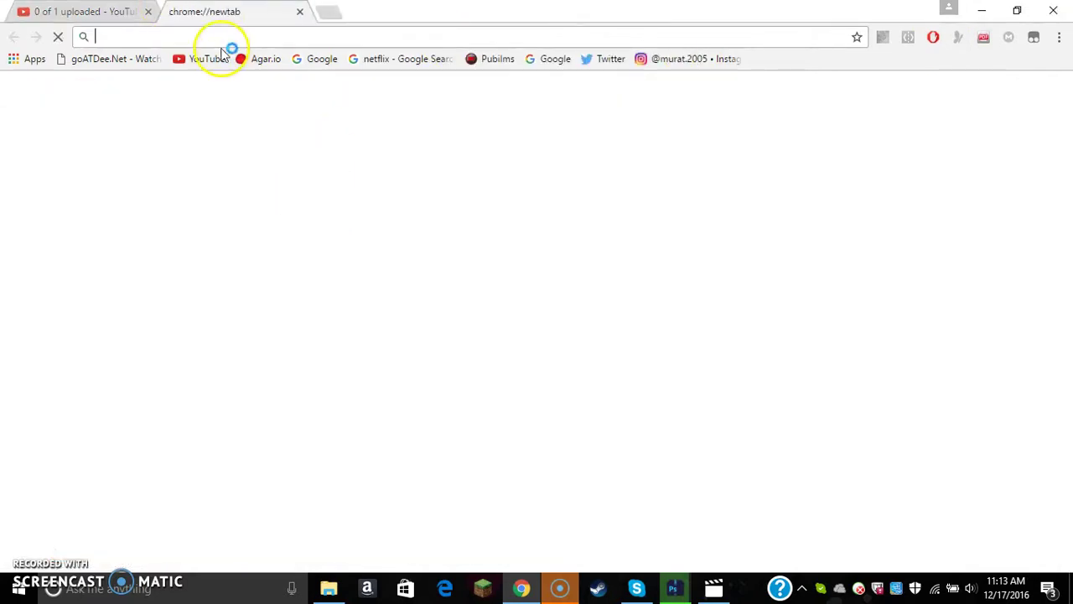
pyautogui.click(194, 63)
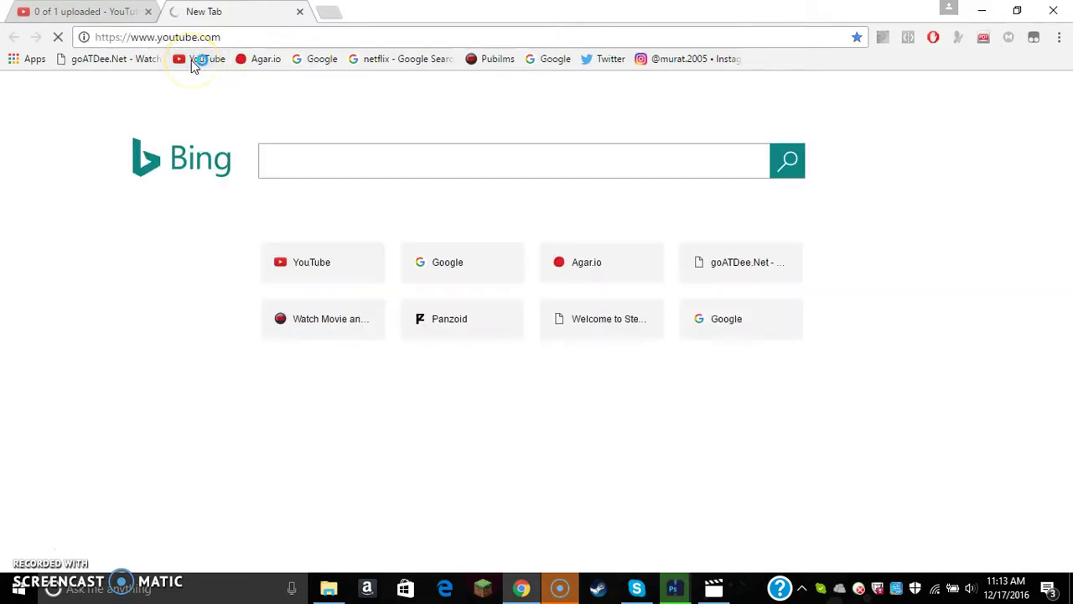
pyautogui.click(201, 59)
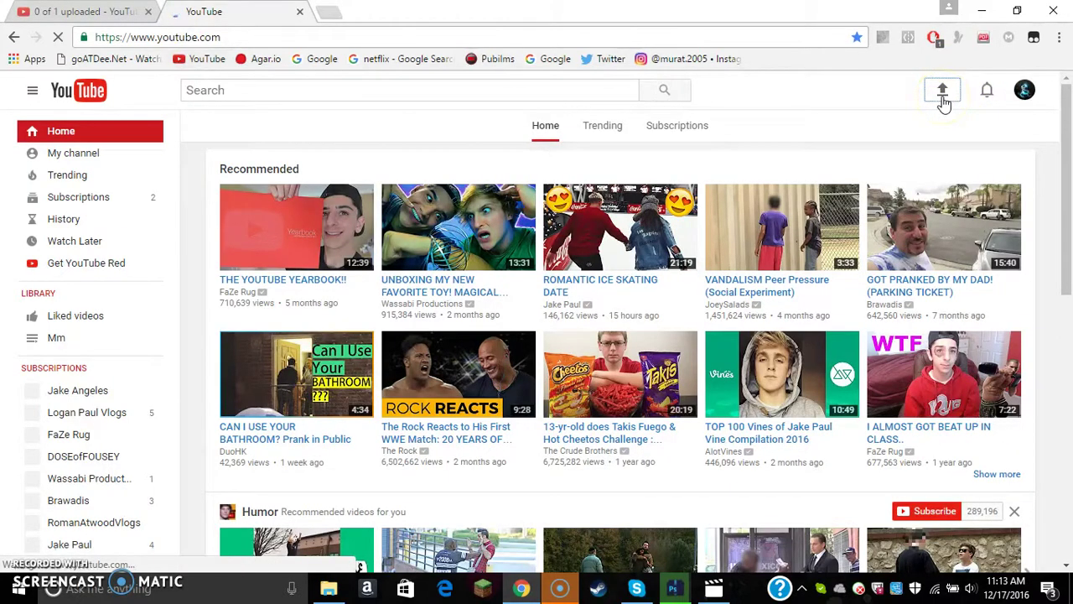
pyautogui.click(945, 92)
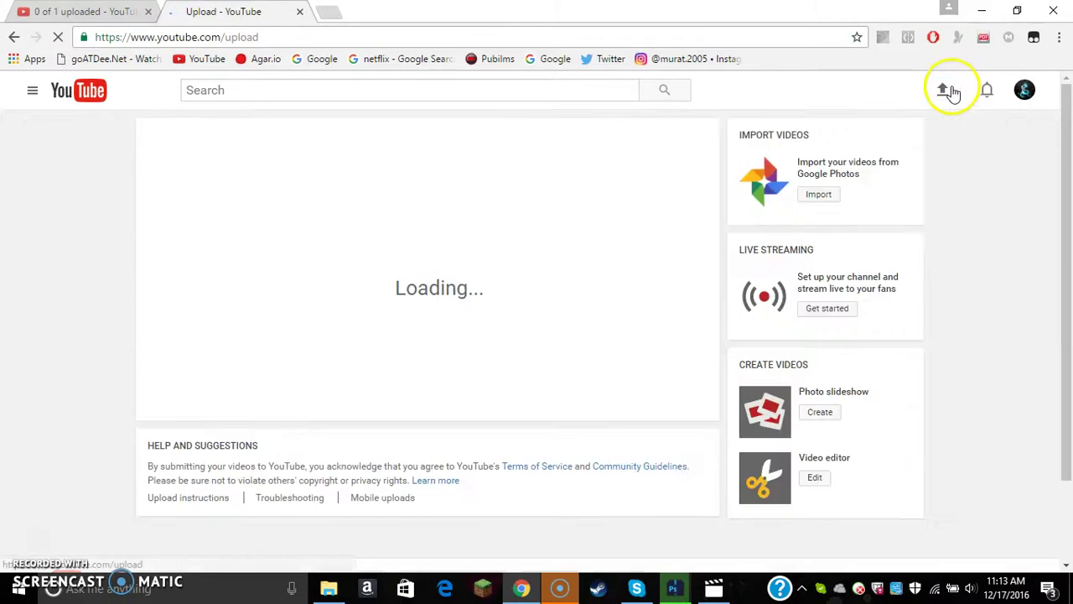
pyautogui.click(815, 478)
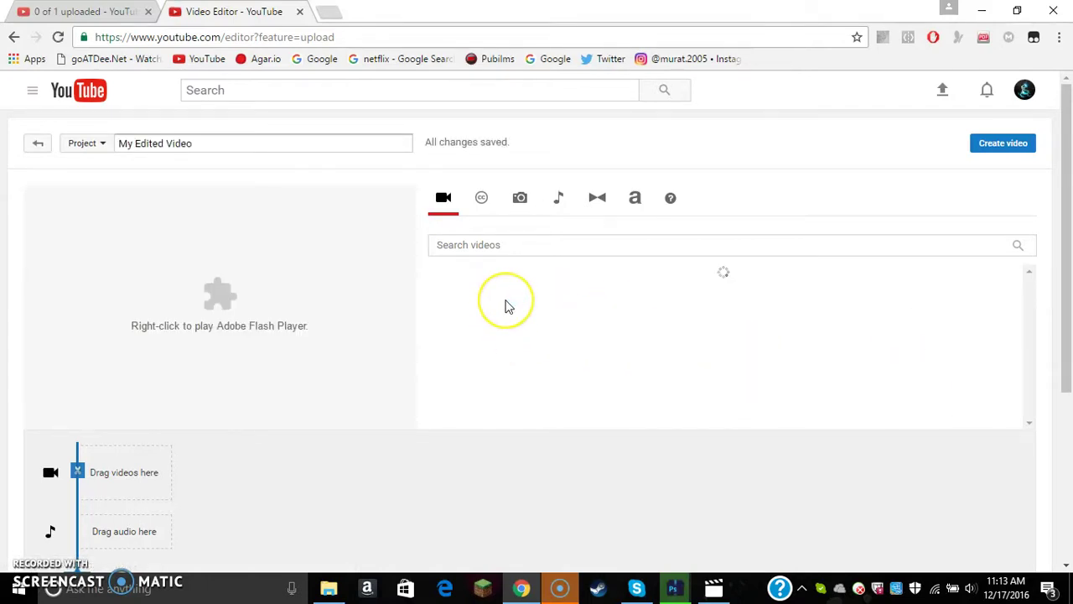
# Add the "Guys my new Intro" clip to the editor's video track, followed by the "Agar.io with cousin" clip
pyautogui.scroll(-2, 507, 306)
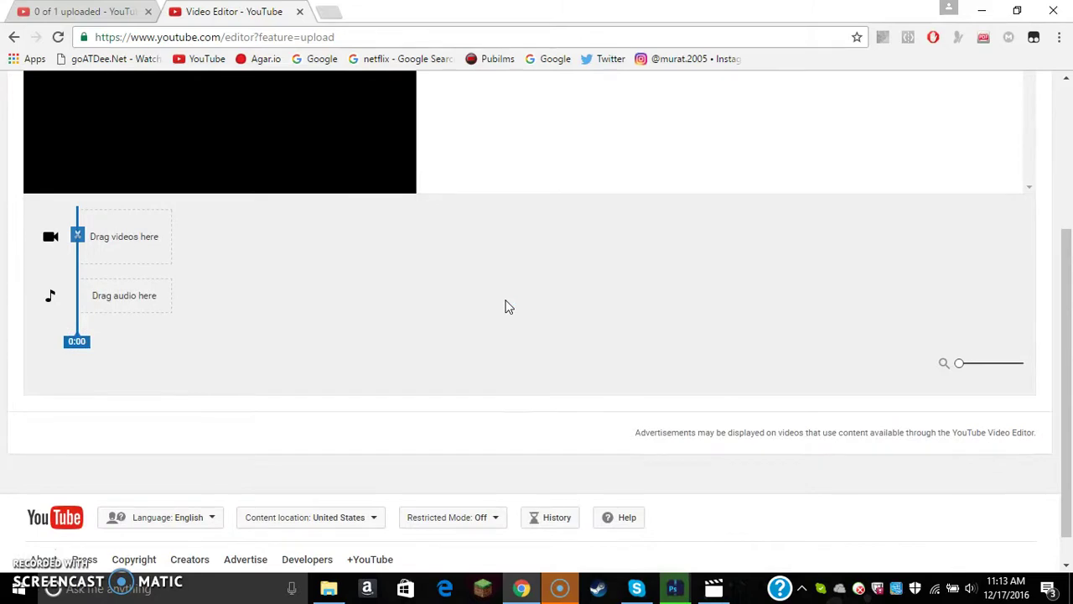
pyautogui.scroll(3, 507, 307)
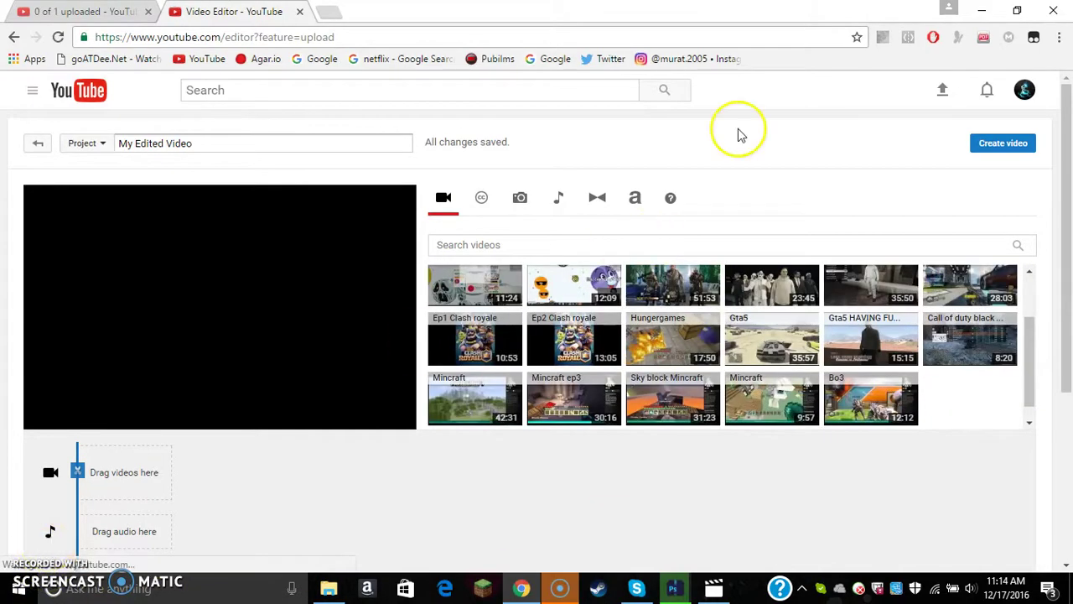
pyautogui.scroll(-3, 510, 355)
pyautogui.scroll(10, 495, 335)
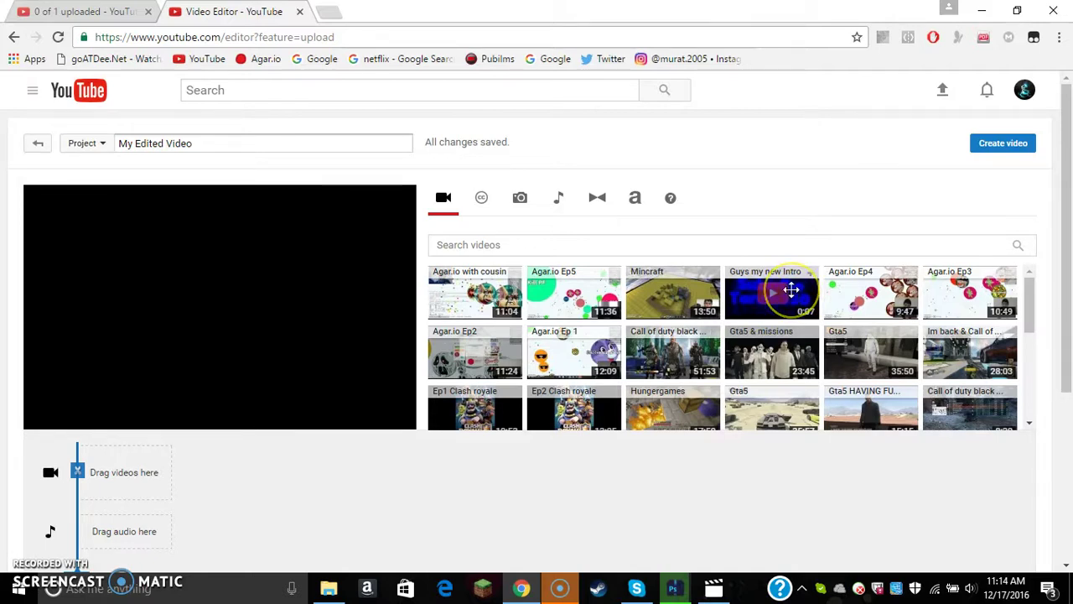
pyautogui.moveTo(792, 292); pyautogui.dragTo(126, 475)
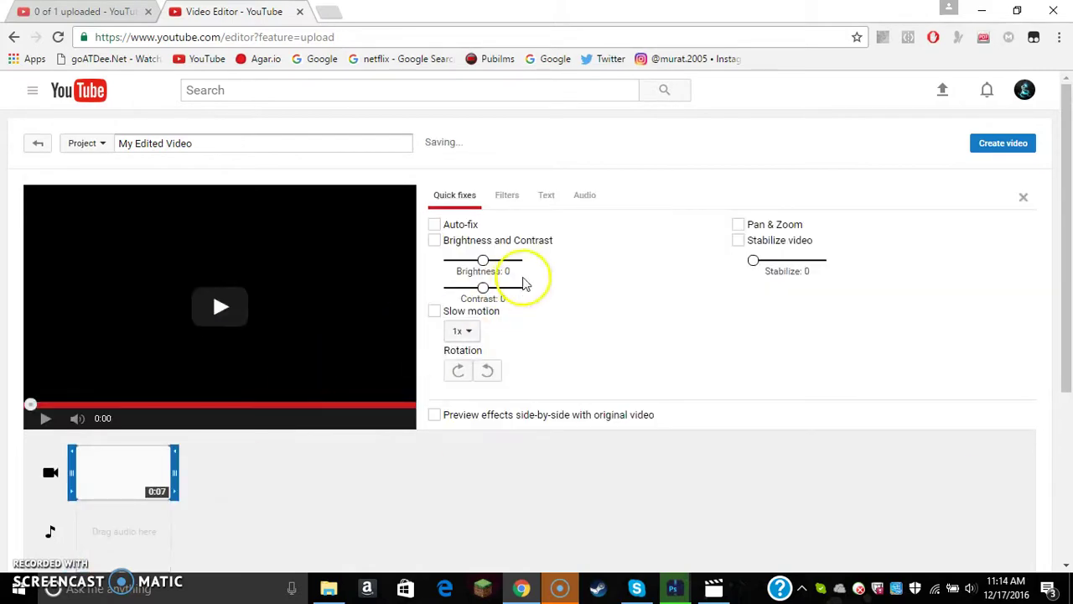
pyautogui.click(1022, 195)
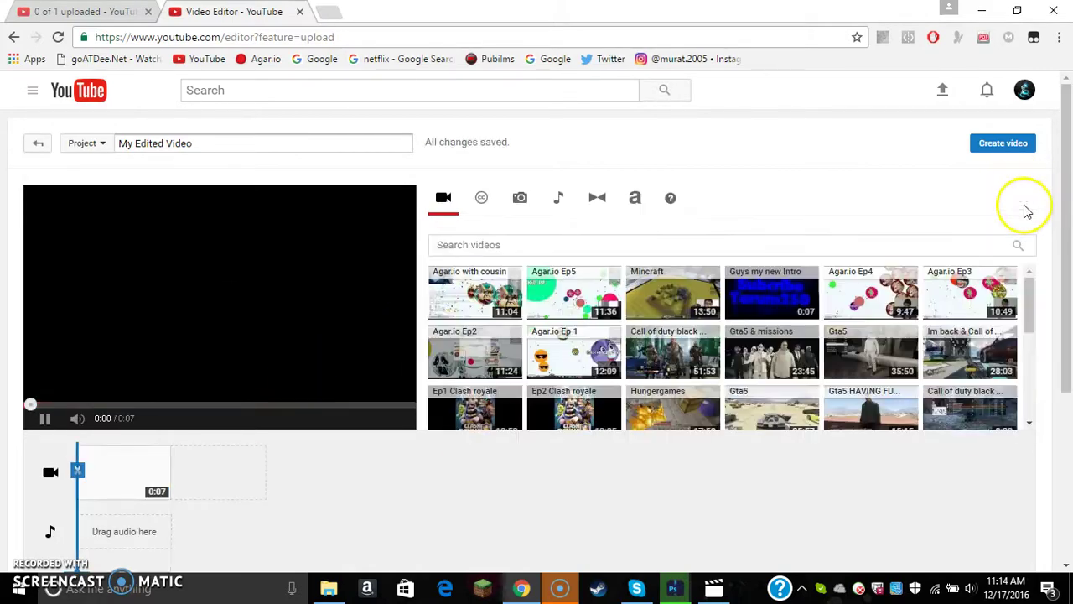
pyautogui.moveTo(503, 310); pyautogui.dragTo(220, 474)
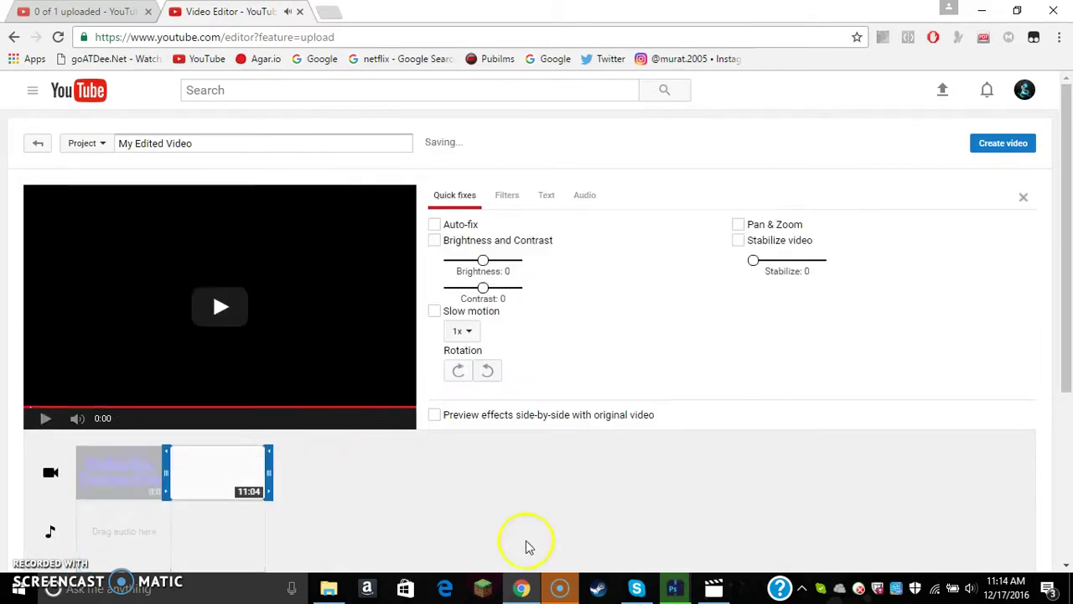
pyautogui.click(472, 498)
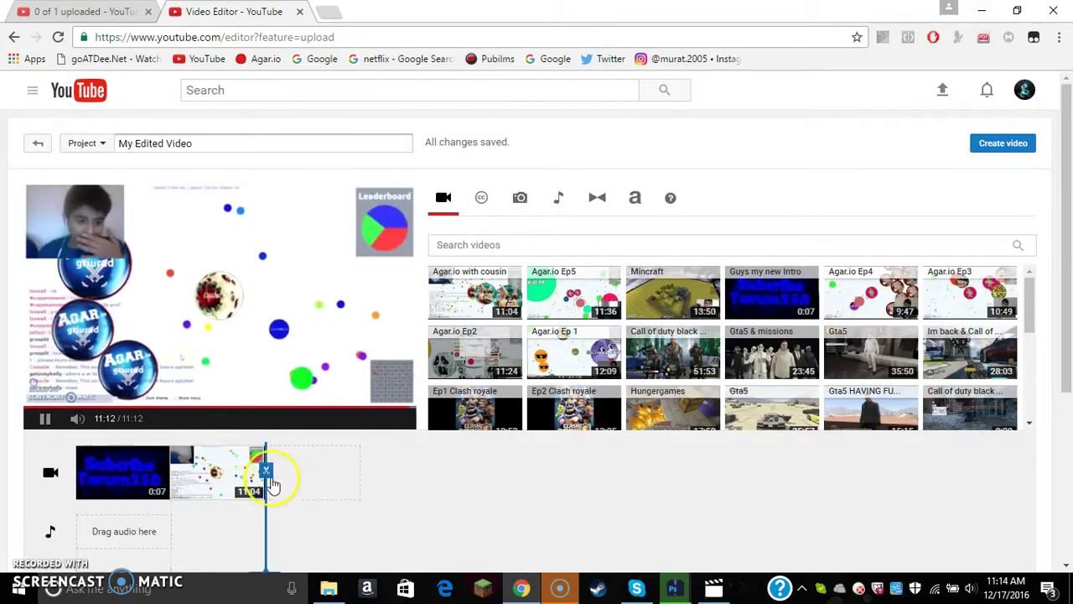
# Preview the edited video from the intro clip into the Agar.io clip, moving the playhead along the timeline
pyautogui.click(467, 528)
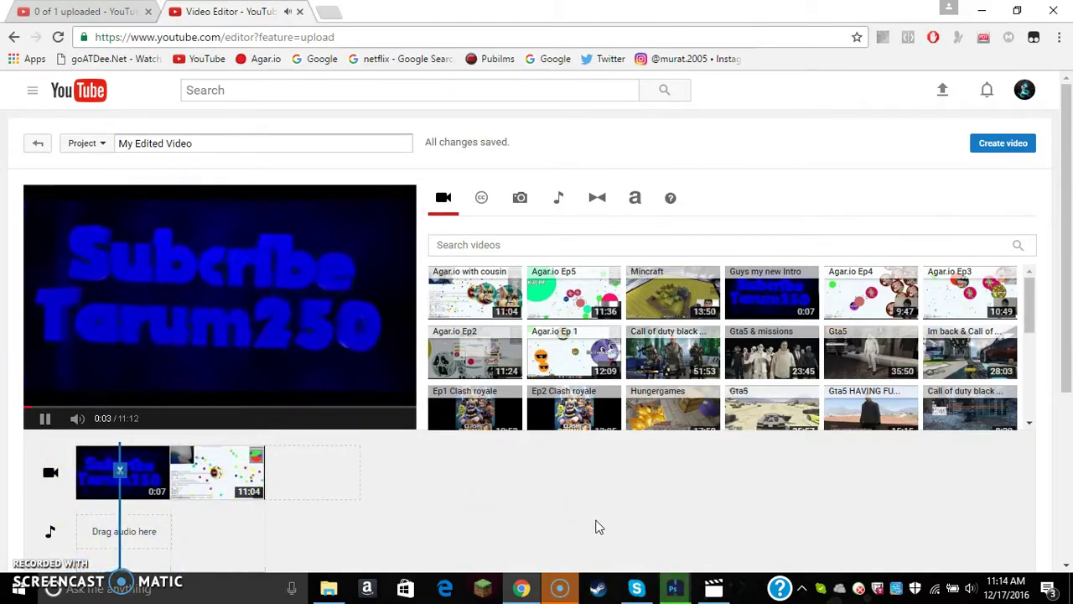
pyautogui.click(116, 443)
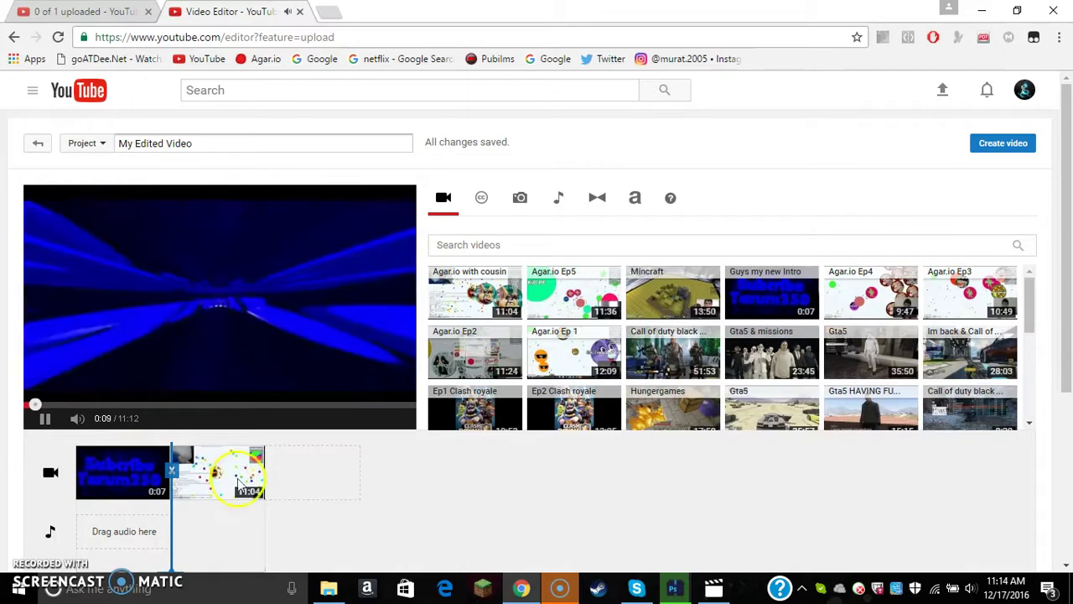
pyautogui.moveTo(172, 455); pyautogui.dragTo(408, 486)
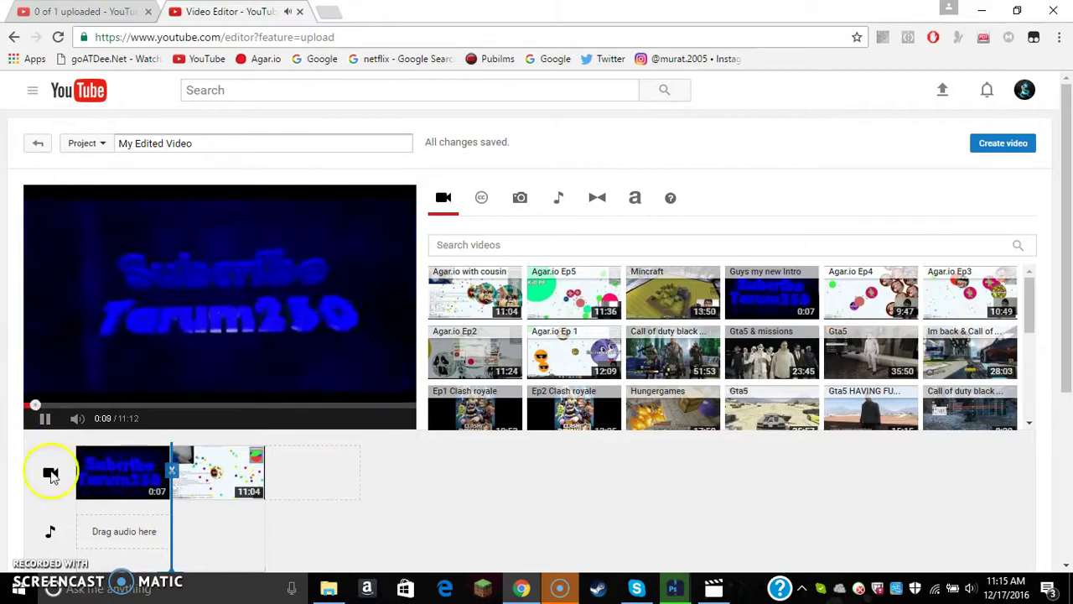
pyautogui.click(46, 419)
# Close the Video Editor tab, keep the unfinished upload page open and minimize the browser
pyautogui.hotkey('ctrl', 'shift', 'Tab')
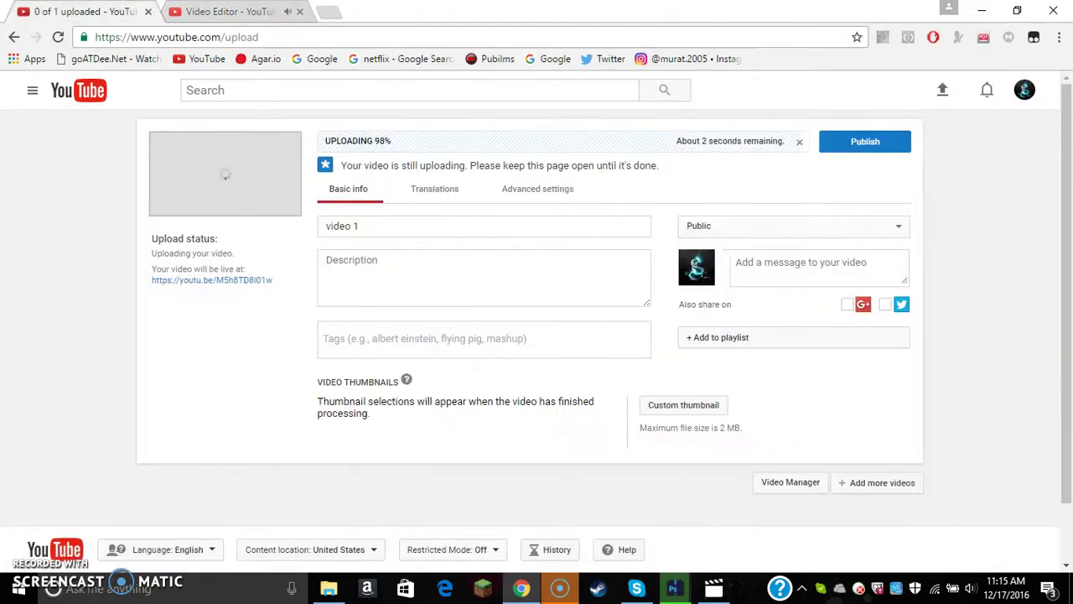
pyautogui.click(876, 160)
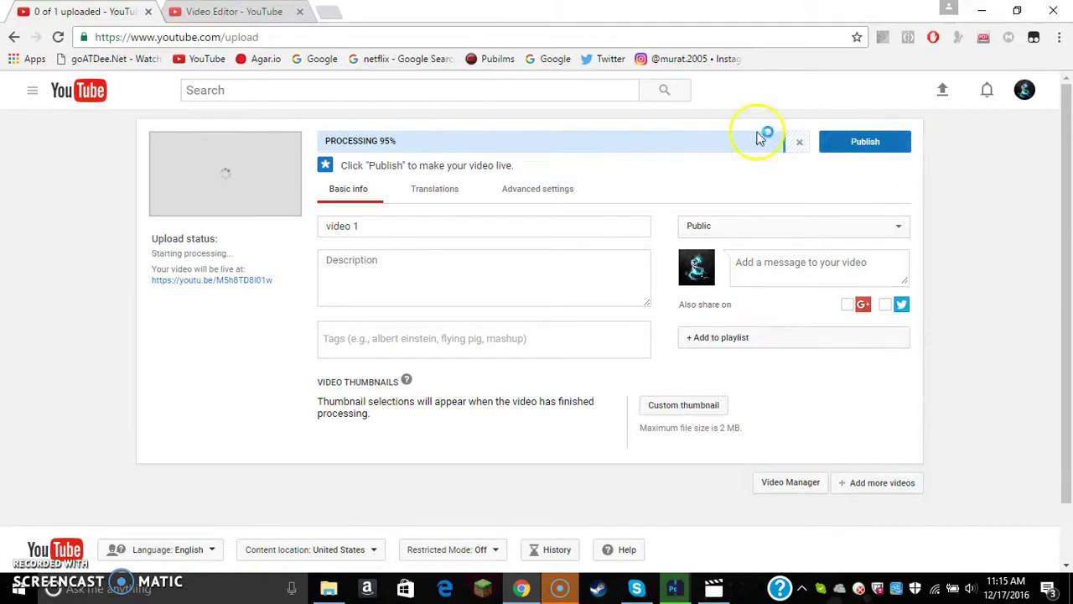
pyautogui.click(299, 12)
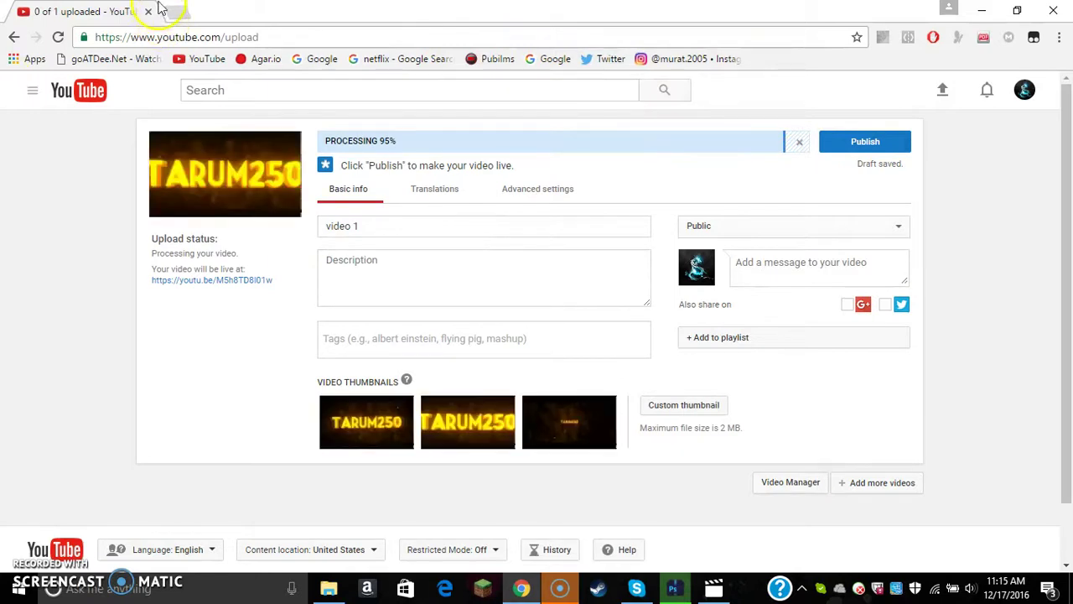
pyautogui.click(149, 12)
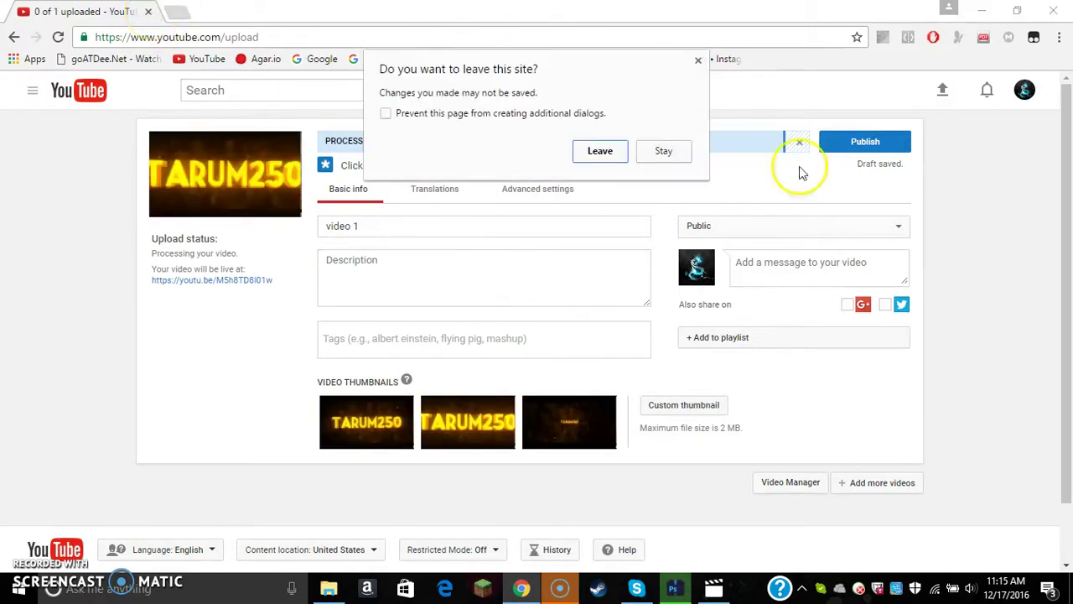
pyautogui.click(658, 151)
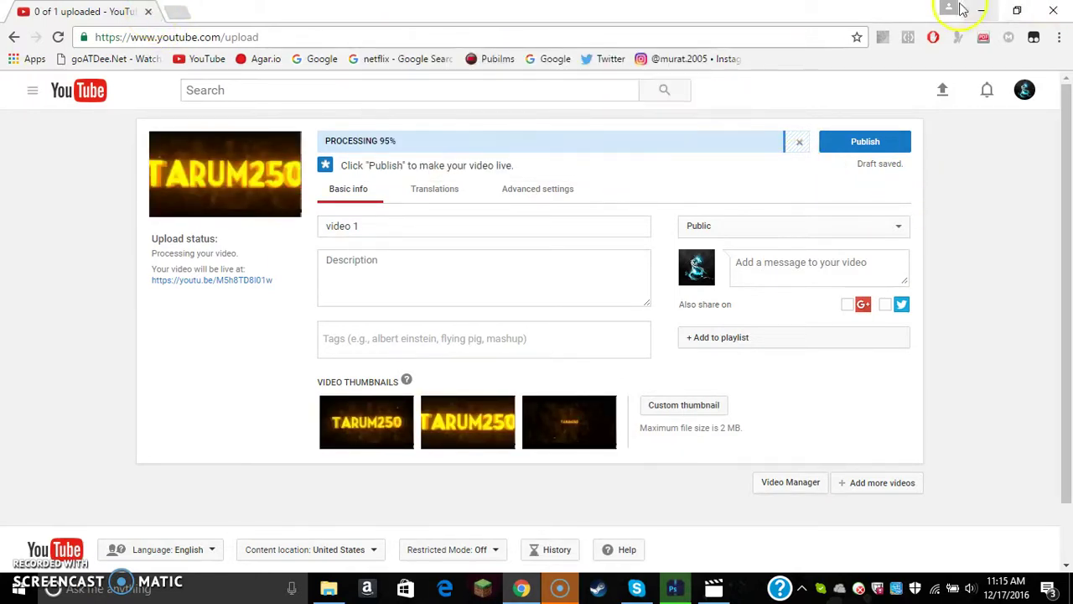
pyautogui.click(981, 10)
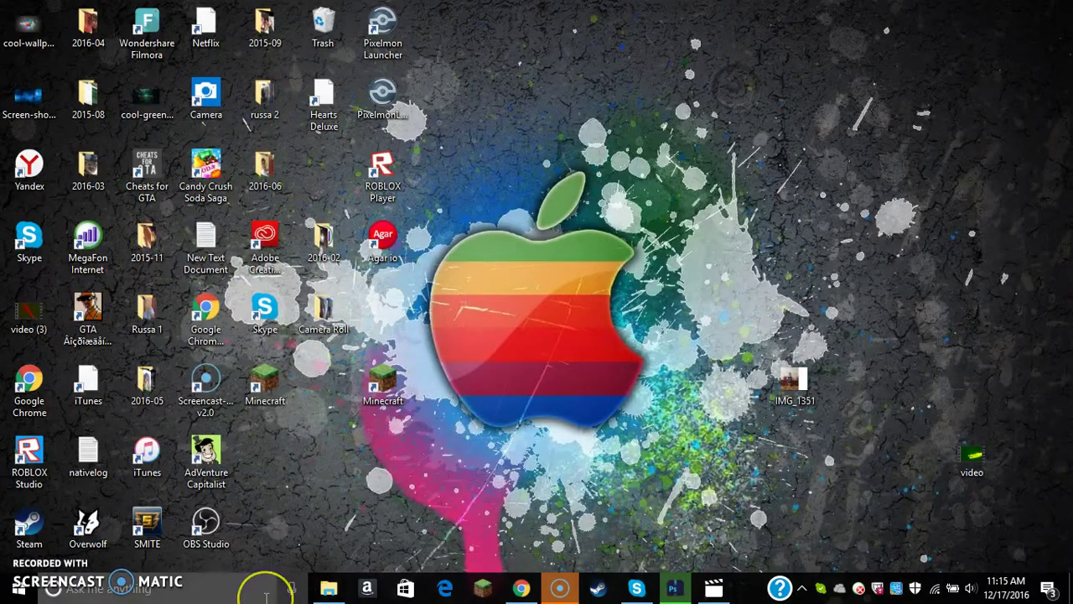